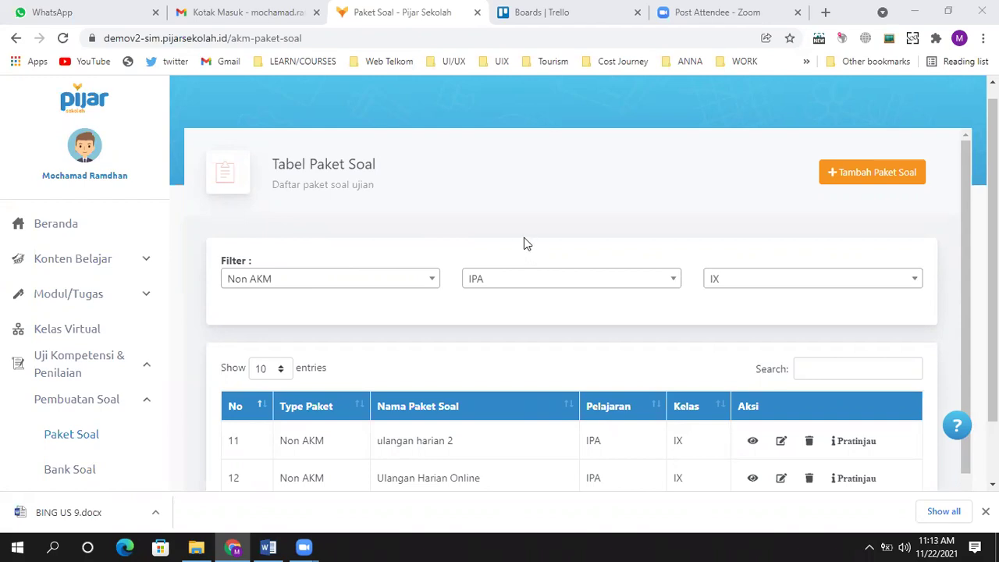
Step: Open the "Ulangan Harian Online" question package and start adding a new question to it
scroll(525, 244, "down", 1)
scroll(525, 240, "up", 1)
scroll(526, 251, "down", 1)
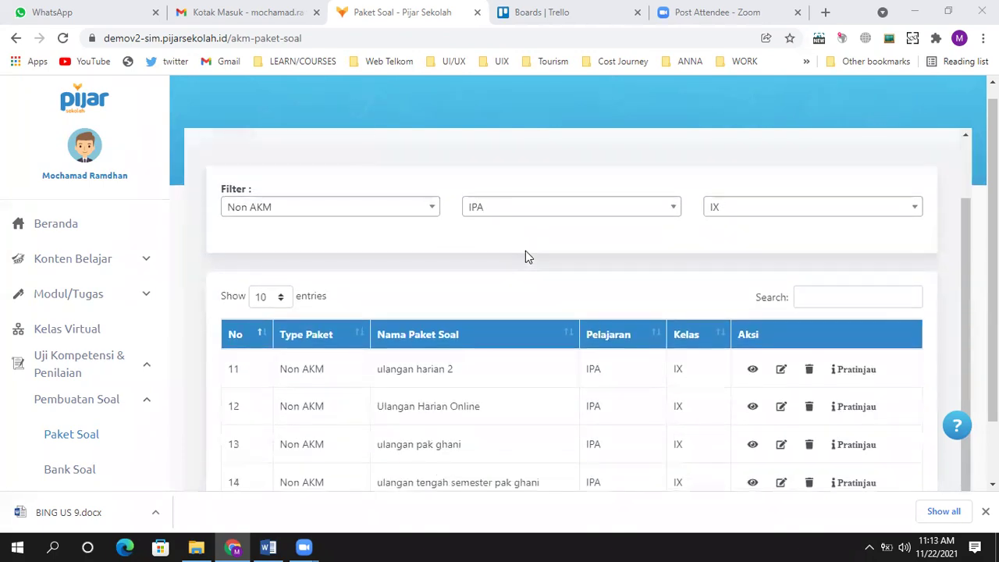
scroll(516, 281, "down", 1)
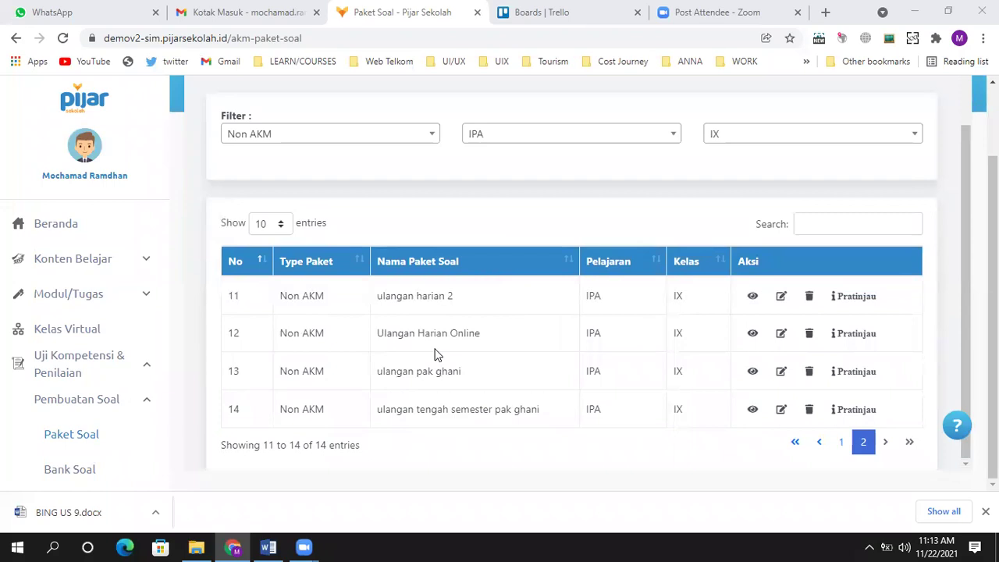
left_click(751, 336)
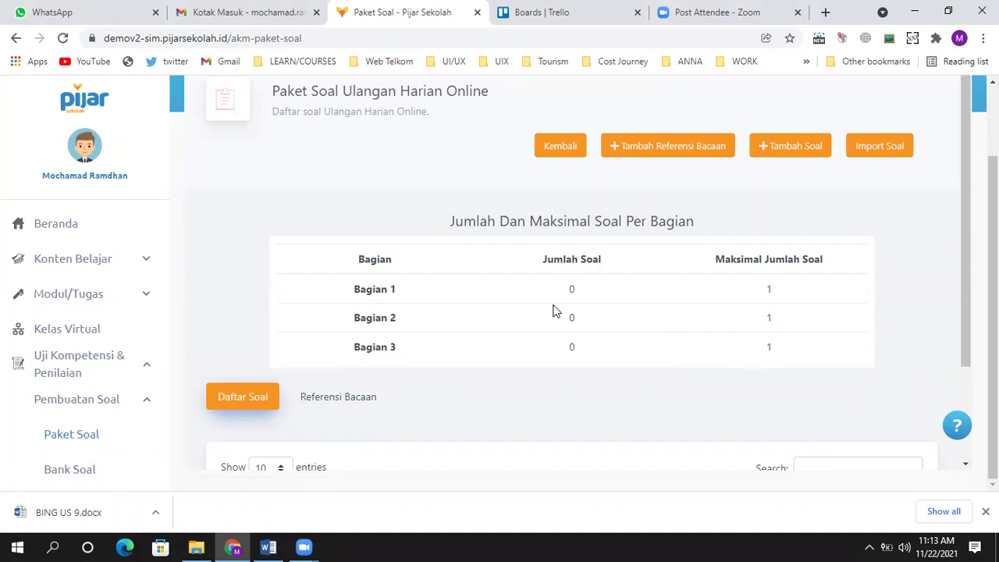
scroll(573, 312, "down", 2)
scroll(578, 344, "up", 2)
left_click(805, 151)
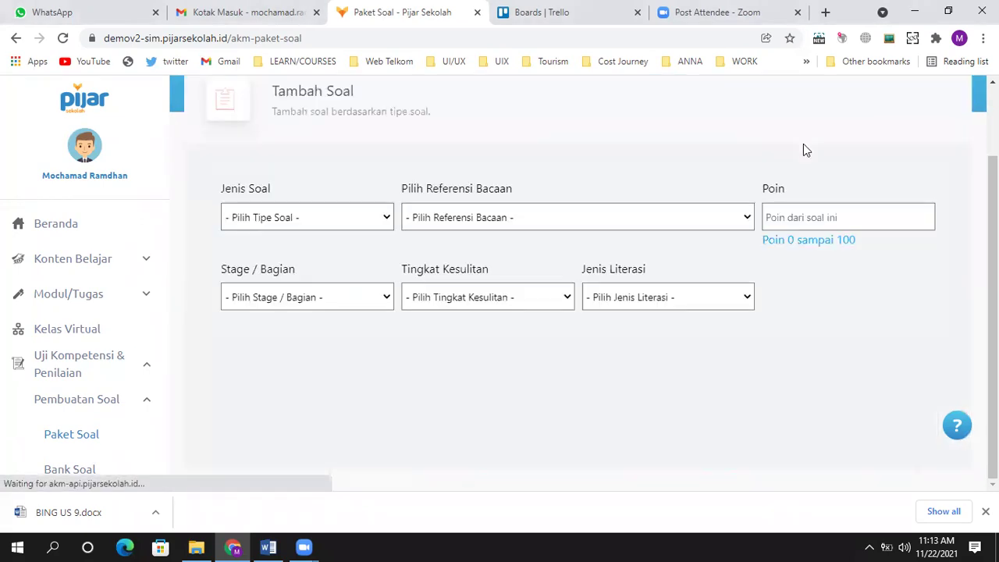
Step: Set the question type to Pilihan Ganda, the points to 10 and the stage to 1
left_click(380, 225)
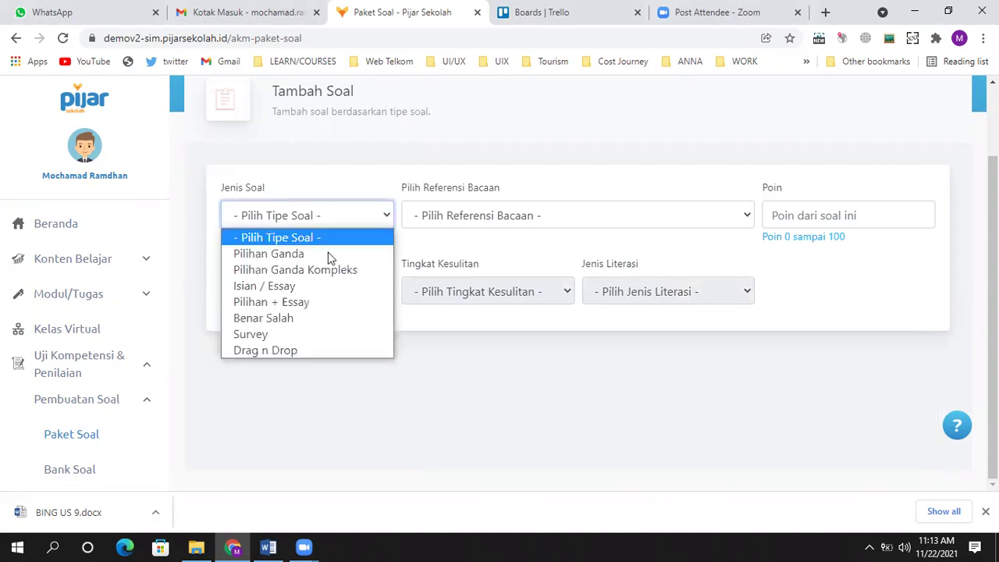
left_click(329, 257)
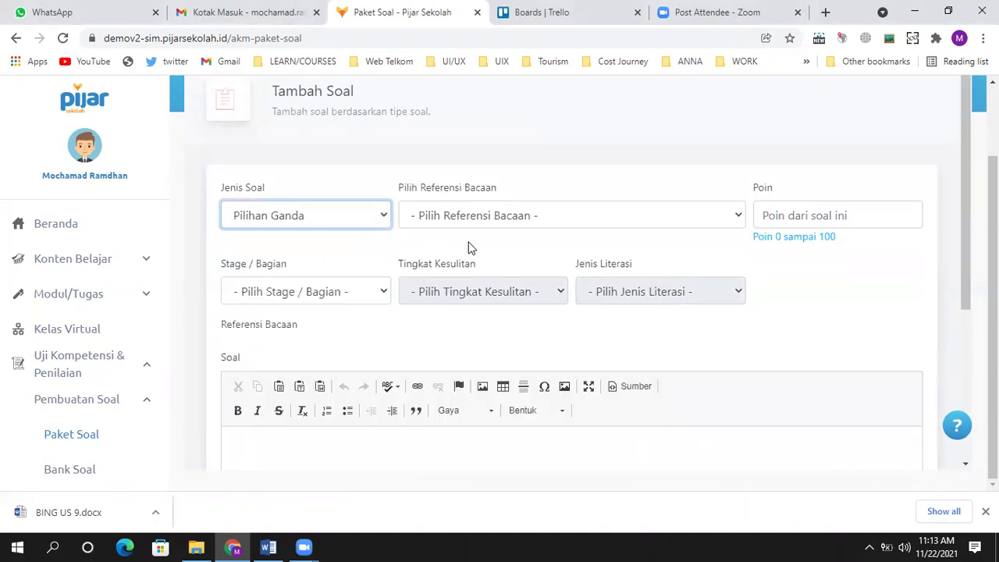
left_click(837, 213)
type("10")
left_click(278, 295)
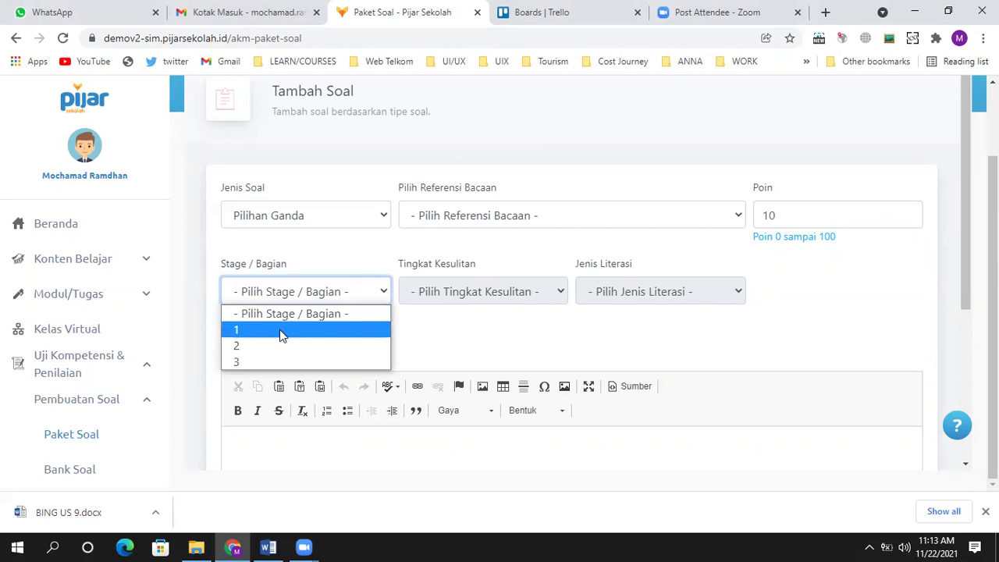
left_click(283, 337)
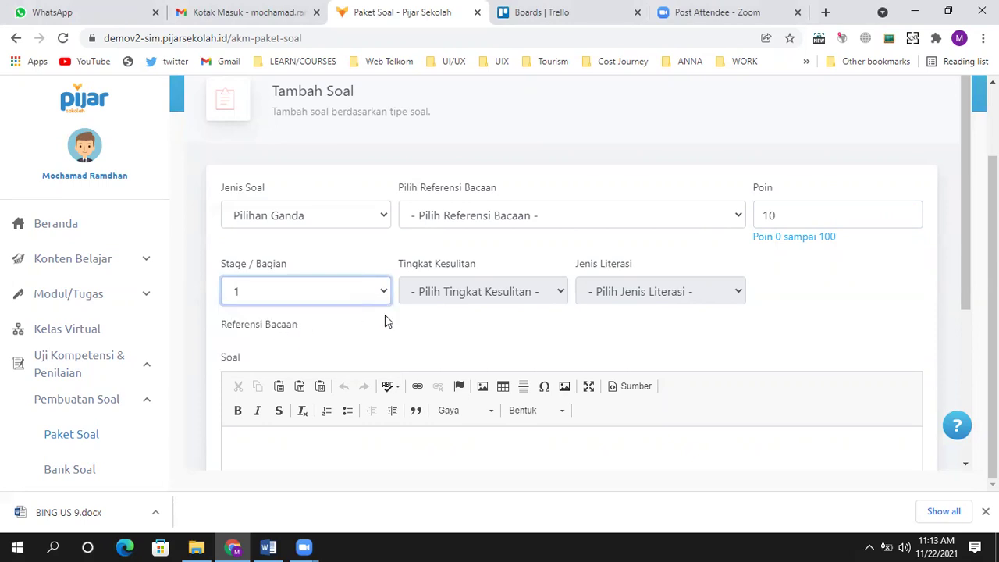
Step: Set the number of answer options for the question to 4
scroll(398, 316, "down", 2)
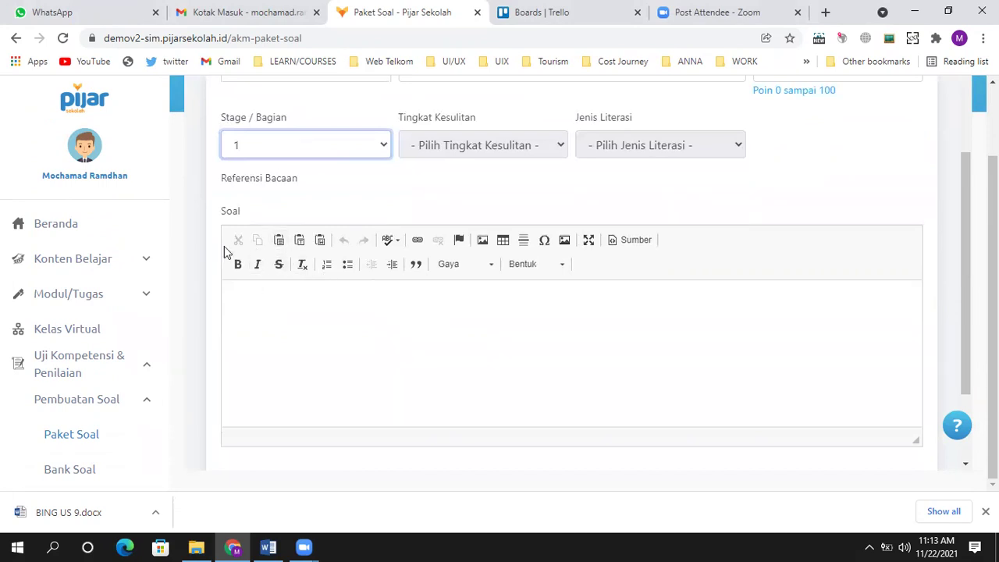
scroll(263, 295, "down", 2)
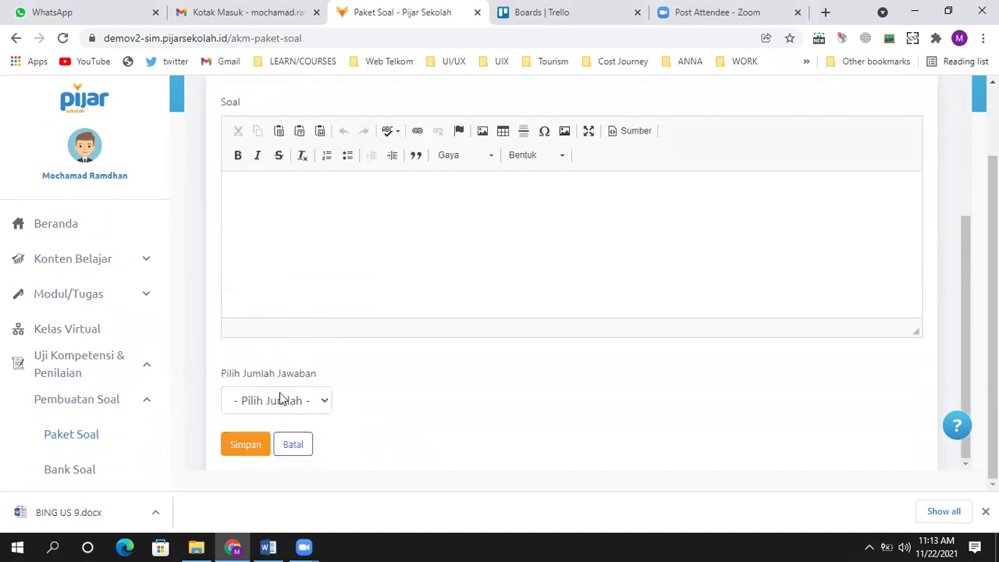
left_click(322, 404)
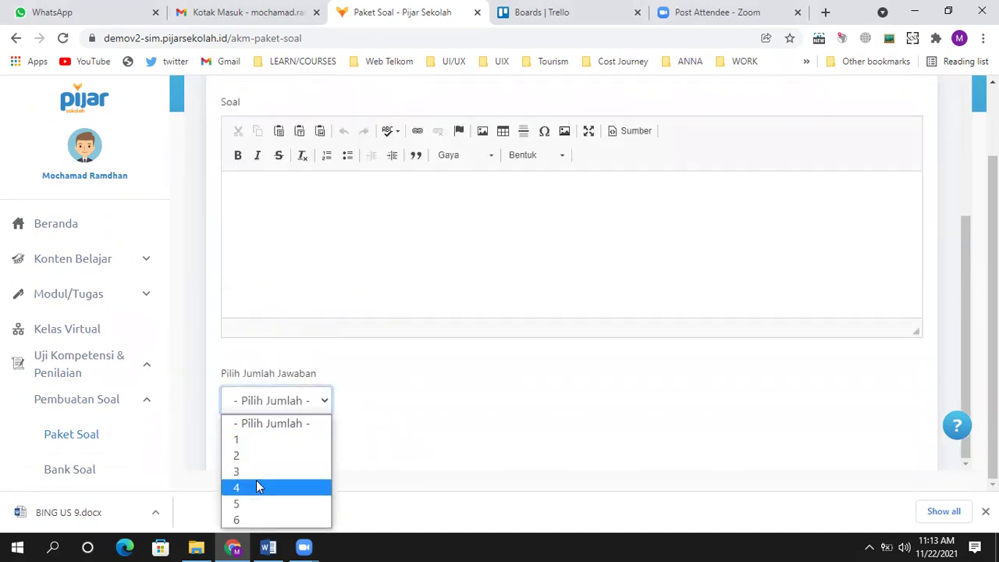
left_click(256, 485)
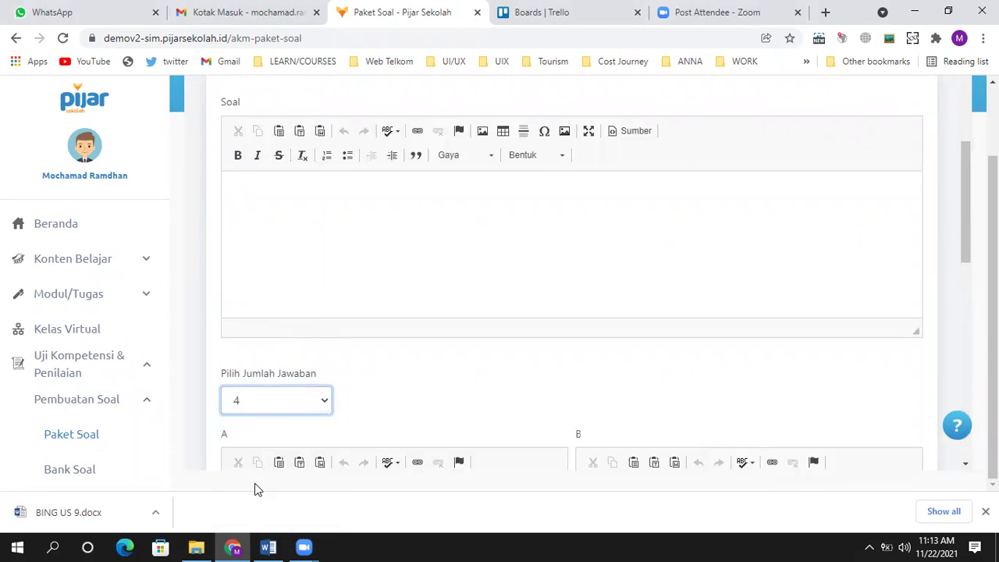
Step: Examine the question editor, the answer editors A to D and the question settings in the form
scroll(380, 341, "down", 2)
scroll(352, 320, "up", 3)
scroll(292, 319, "down", 3)
left_click_drag(222, 287, 239, 288)
left_click_drag(575, 286, 584, 287)
scroll(502, 279, "down", 3)
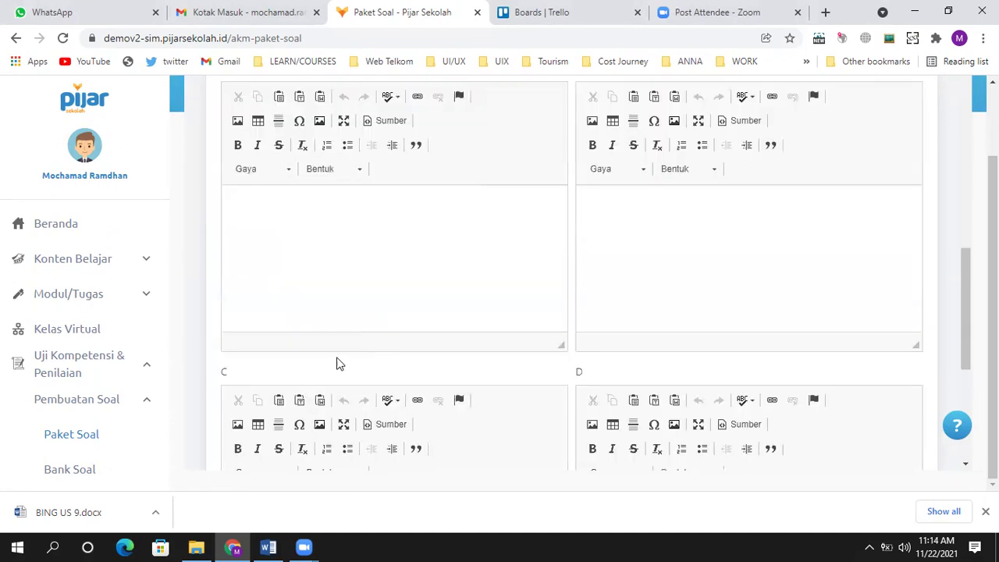
double_click(224, 373)
double_click(580, 372)
scroll(504, 306, "up", 8)
scroll(359, 339, "down", 2)
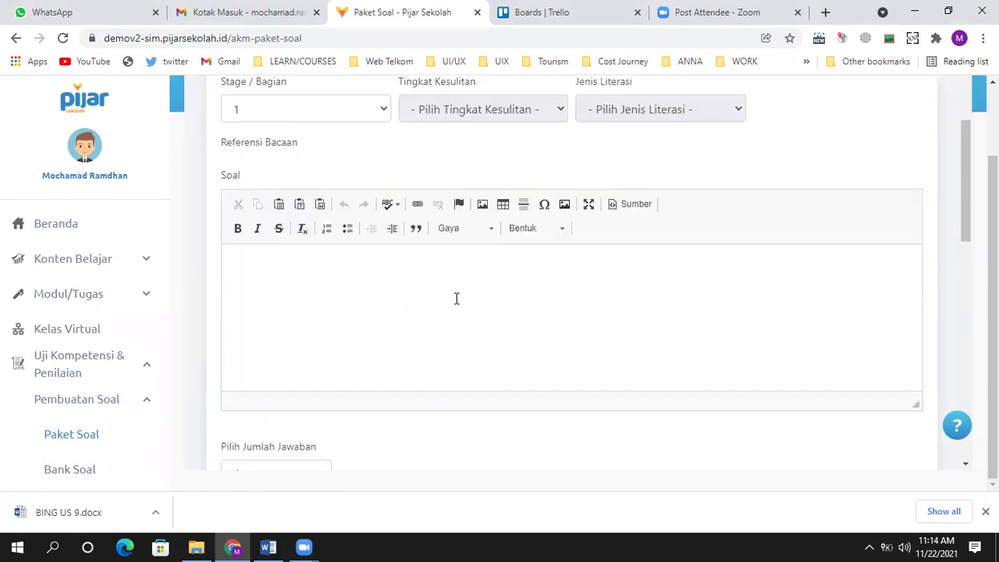
scroll(453, 275, "up", 2)
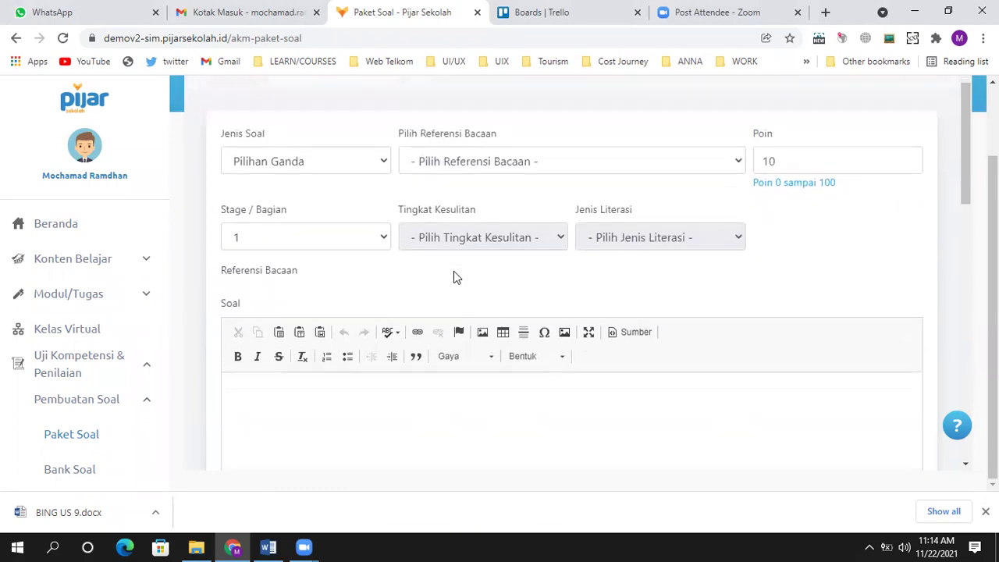
scroll(455, 274, "down", 2)
Step: Switch to the BING US 9 Word document and open the Snipping Tool, placing it clear of the exam questions
key("alt+Tab")
key("alt+Tab")
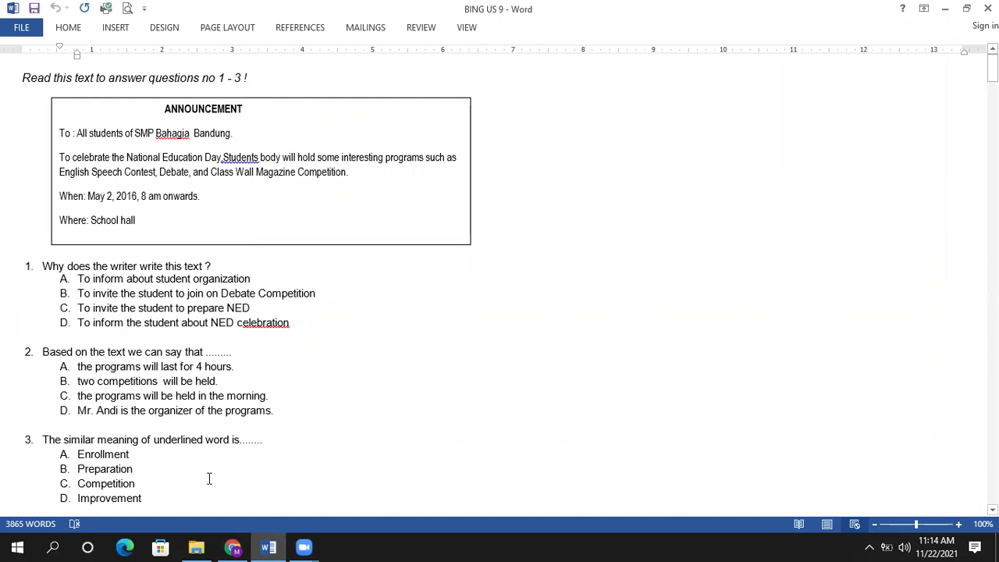
left_click(62, 546)
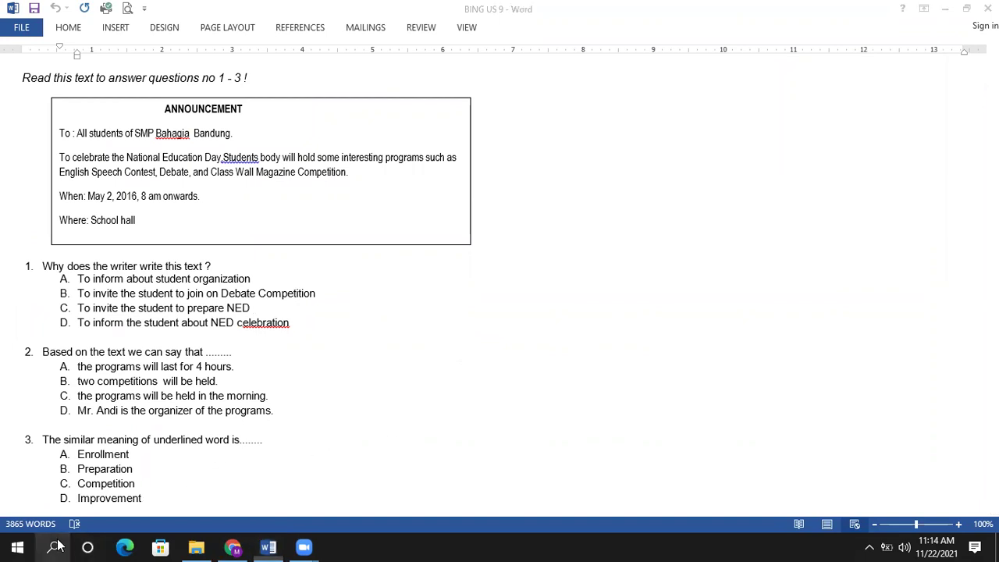
type("too")
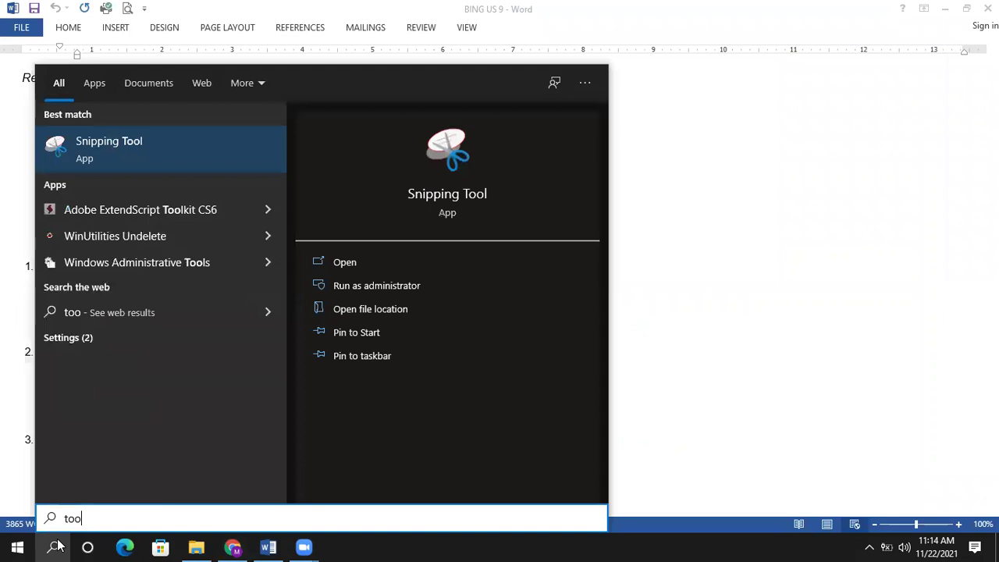
left_click(155, 138)
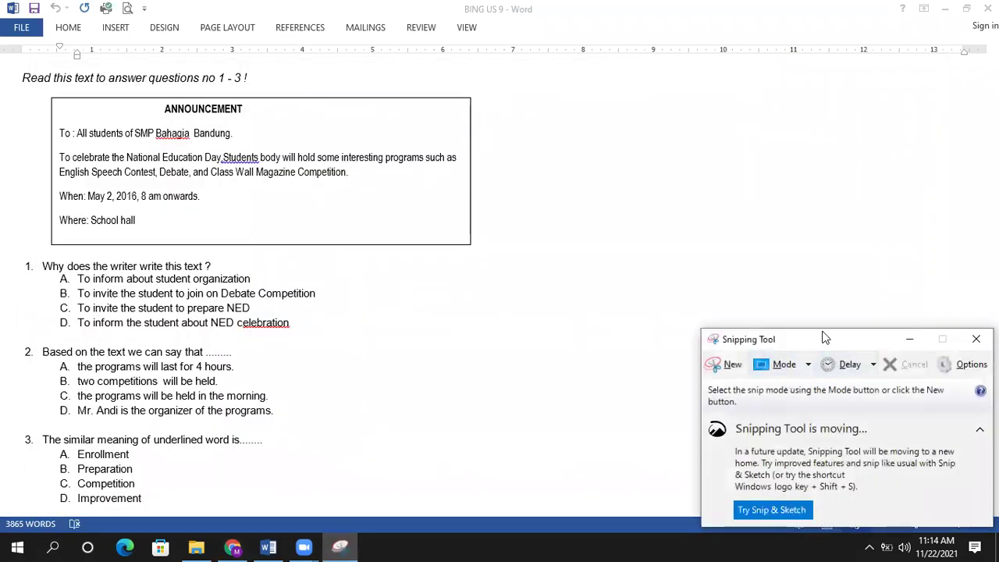
left_click_drag(826, 338, 719, 173)
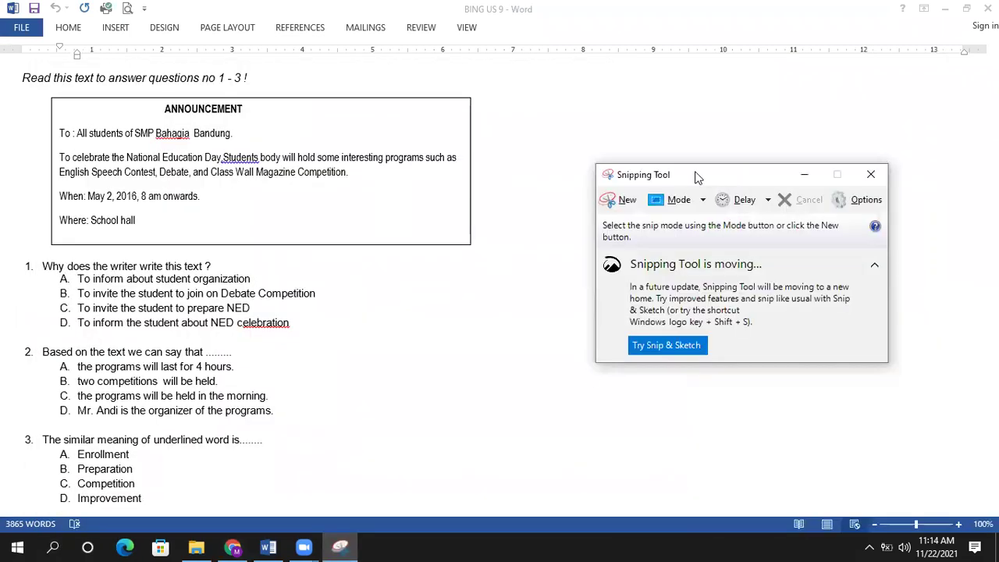
Step: Snip question 1 with its four answer options and save it as the PNG image "soal 1" in Pictures
left_click(625, 201)
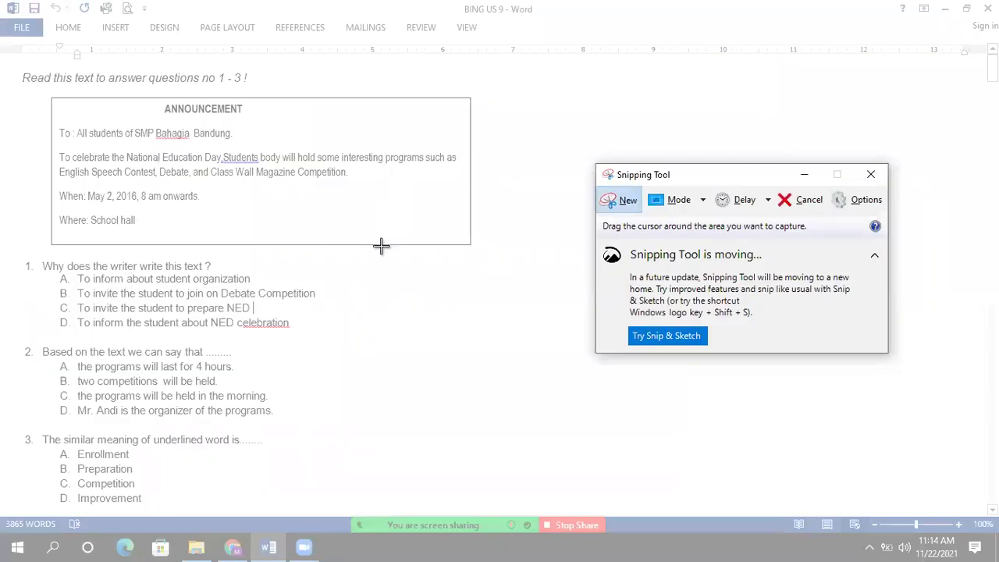
left_click_drag(39, 259, 334, 342)
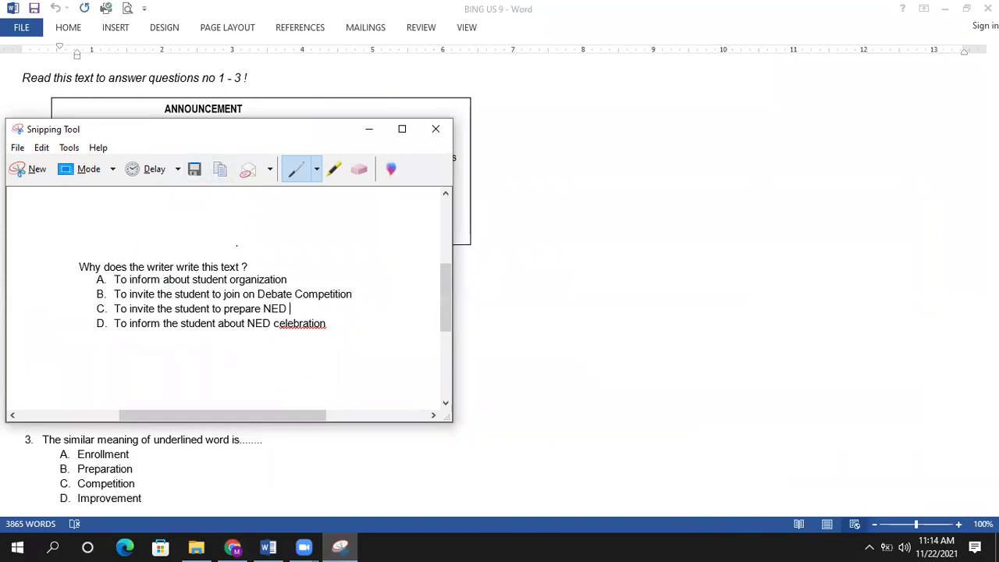
left_click(18, 148)
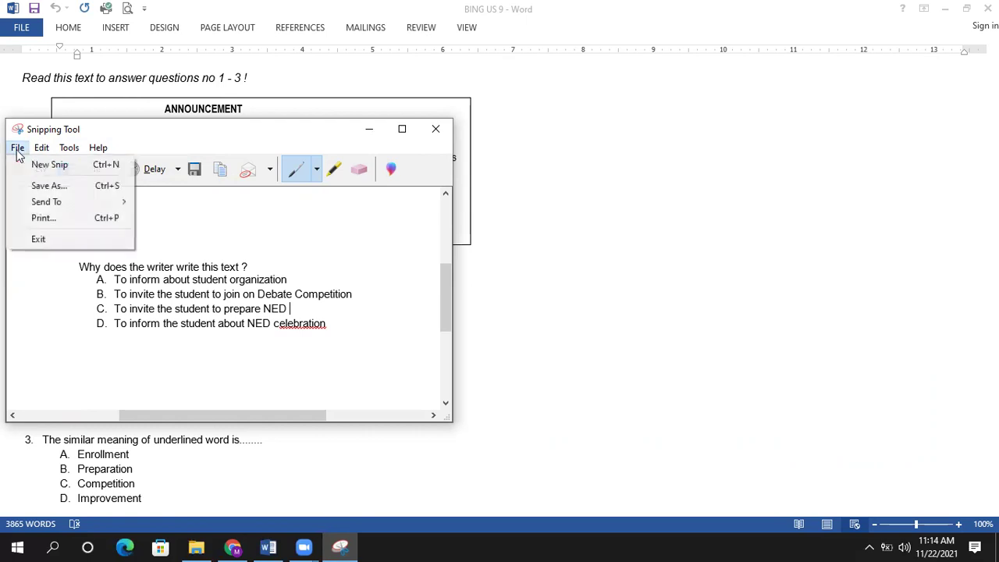
left_click(55, 186)
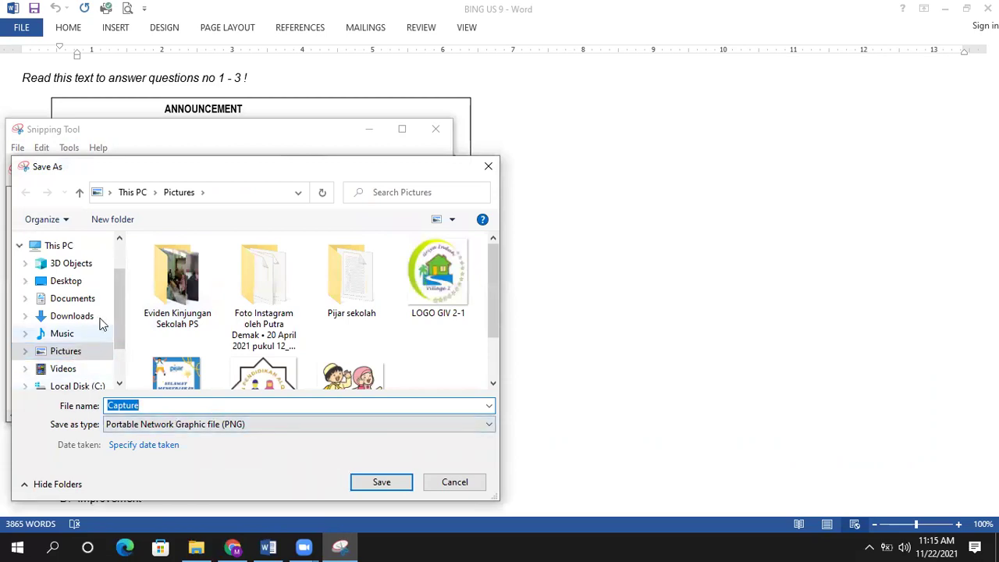
type("soal")
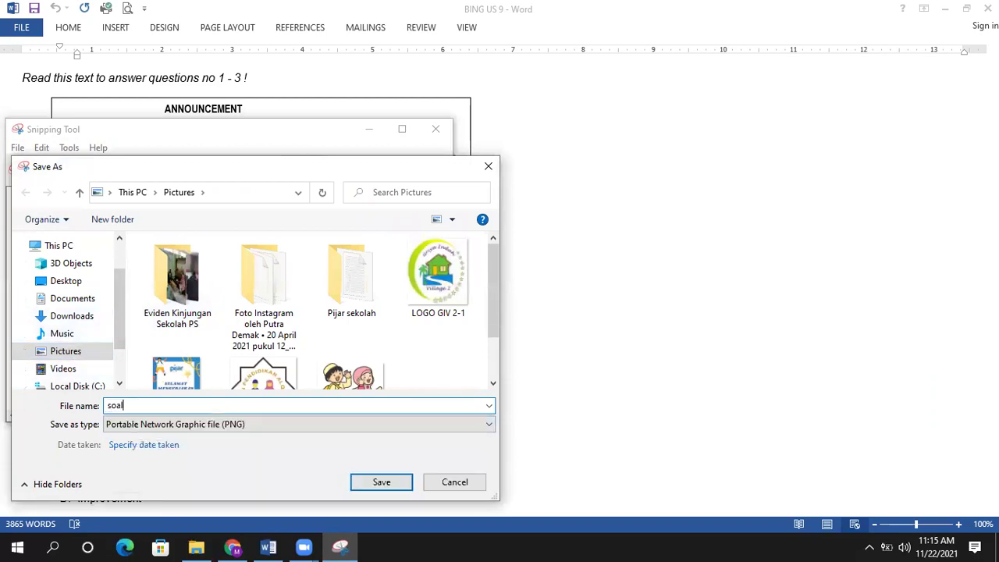
type(" 1")
left_click(368, 484)
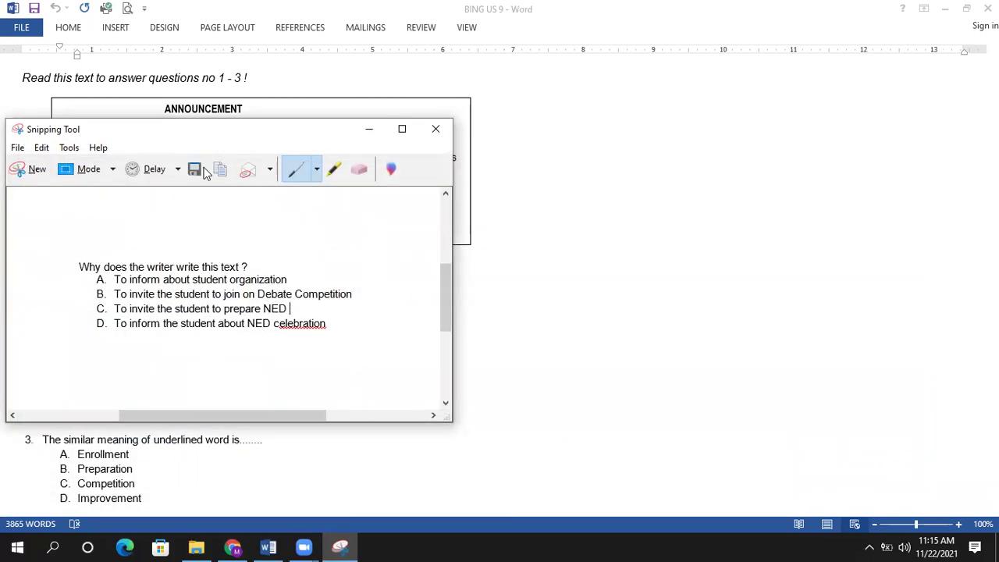
Step: Snip question 2 with its four answer options and save it as the PNG image "soal 2" in Pictures
left_click_drag(246, 135, 581, 149)
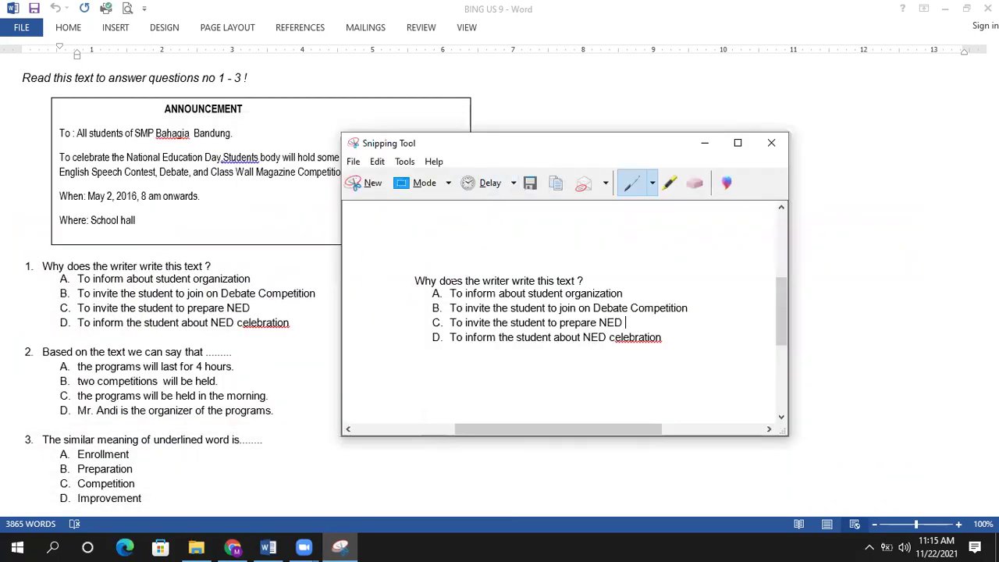
left_click(370, 187)
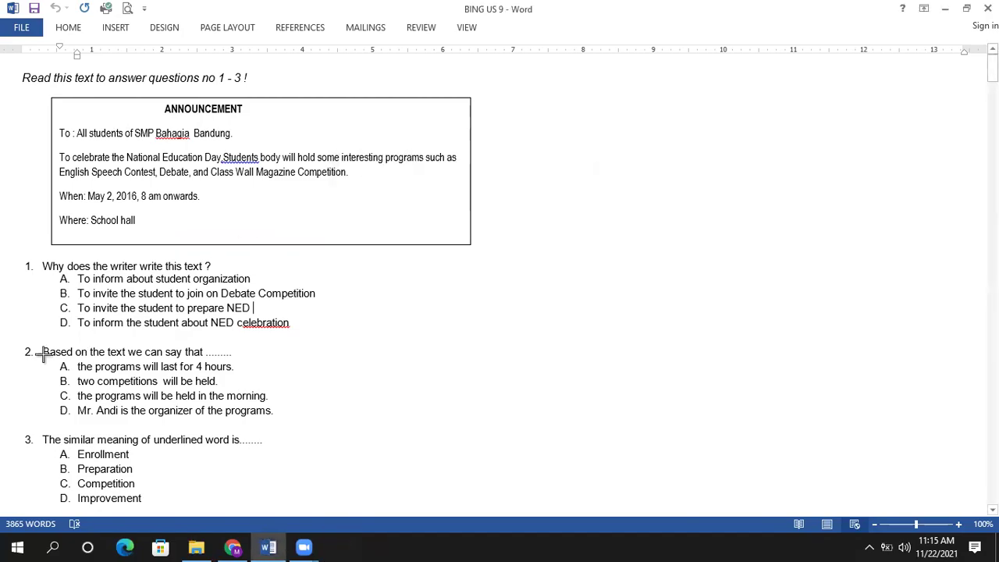
left_click_drag(39, 344, 297, 424)
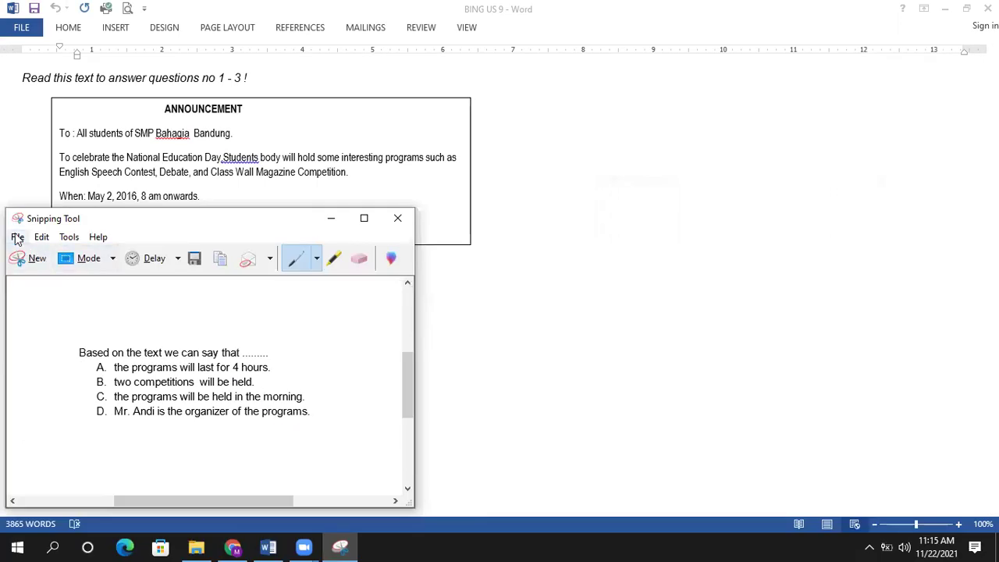
left_click(17, 237)
left_click(51, 273)
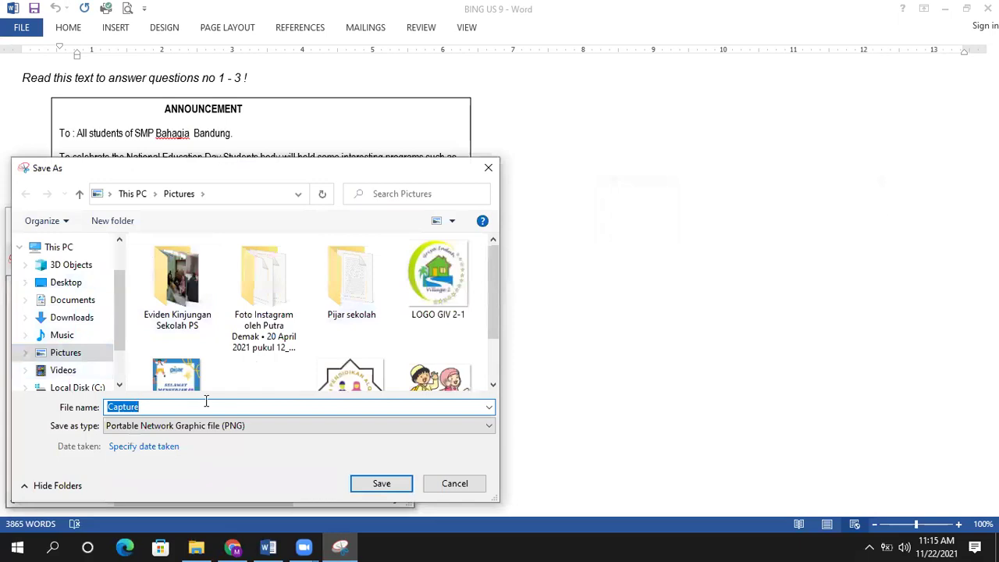
type("soal 2")
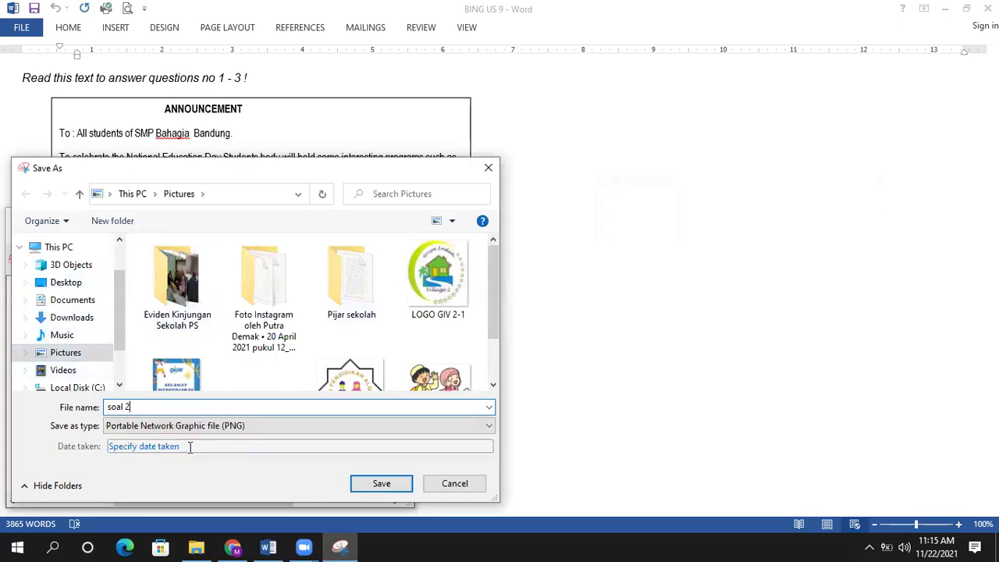
left_click(381, 484)
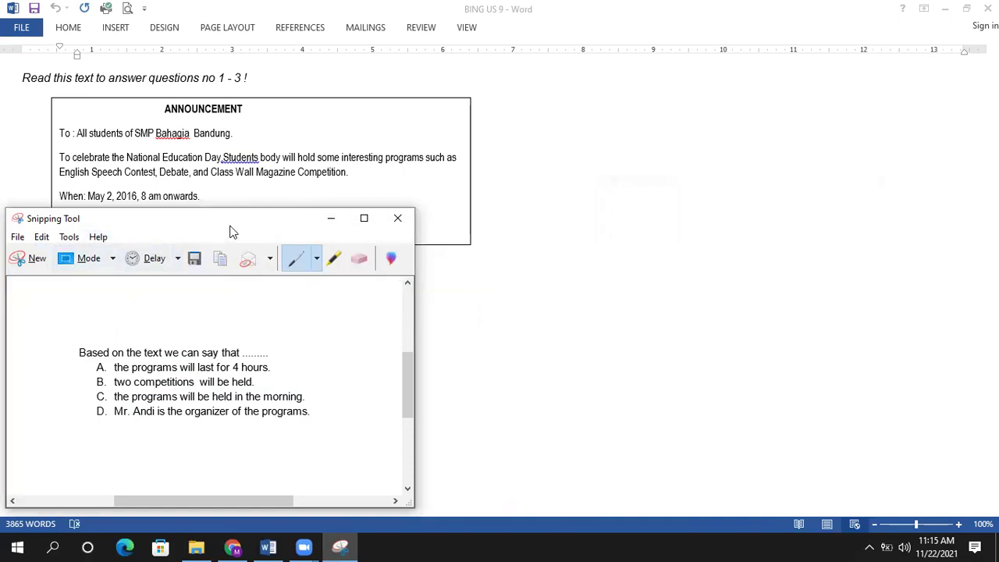
Step: Snip question 3 with its four answer options and save it as the PNG image "soal 3" in Pictures
left_click_drag(230, 232, 662, 177)
left_click(460, 203)
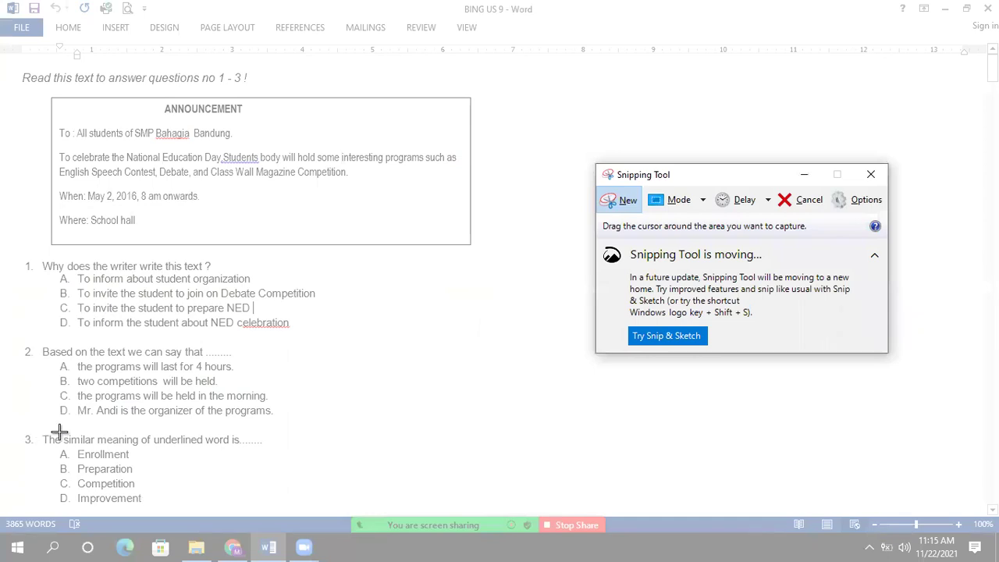
left_click_drag(40, 436, 286, 504)
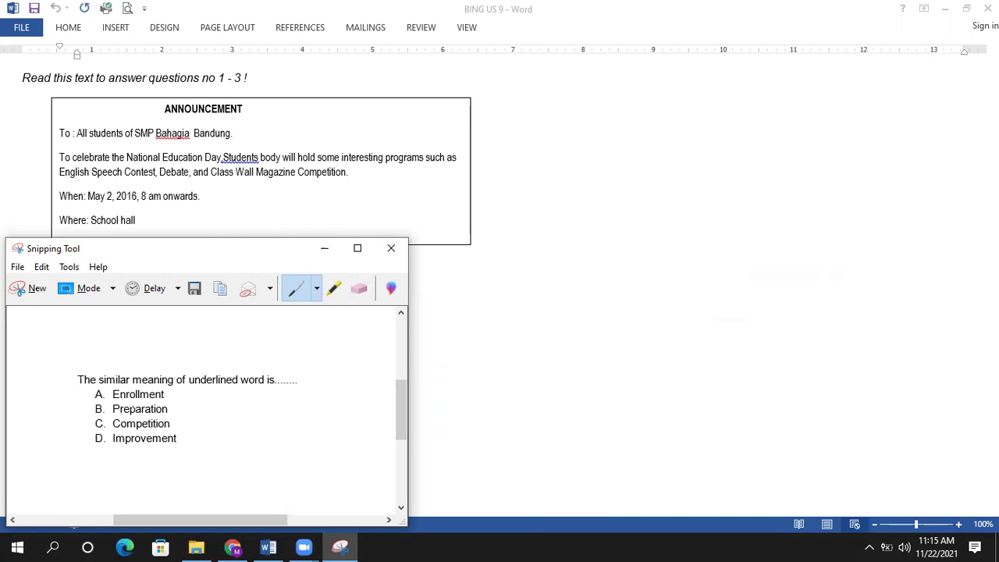
left_click(17, 288)
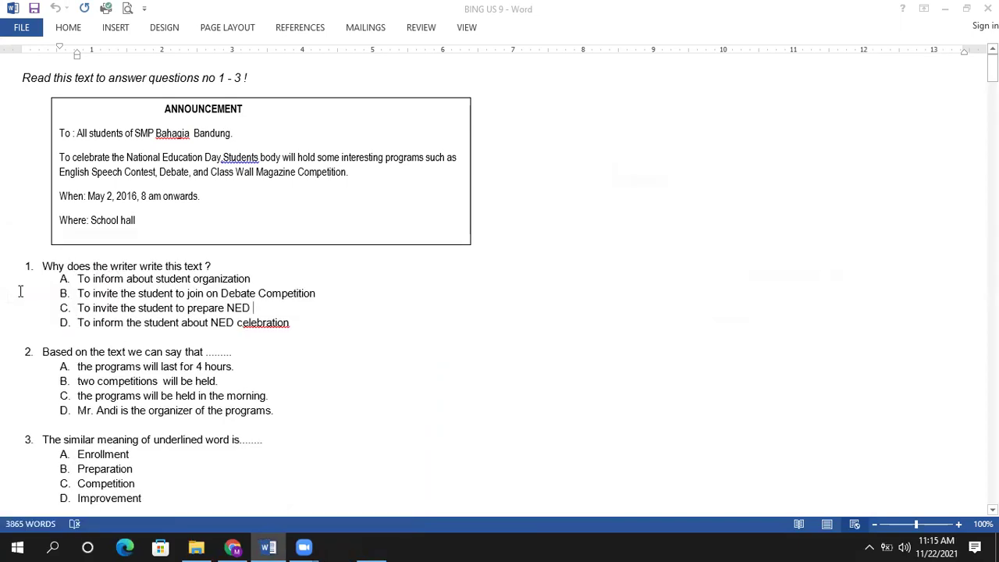
left_click_drag(36, 435, 299, 508)
left_click(17, 263)
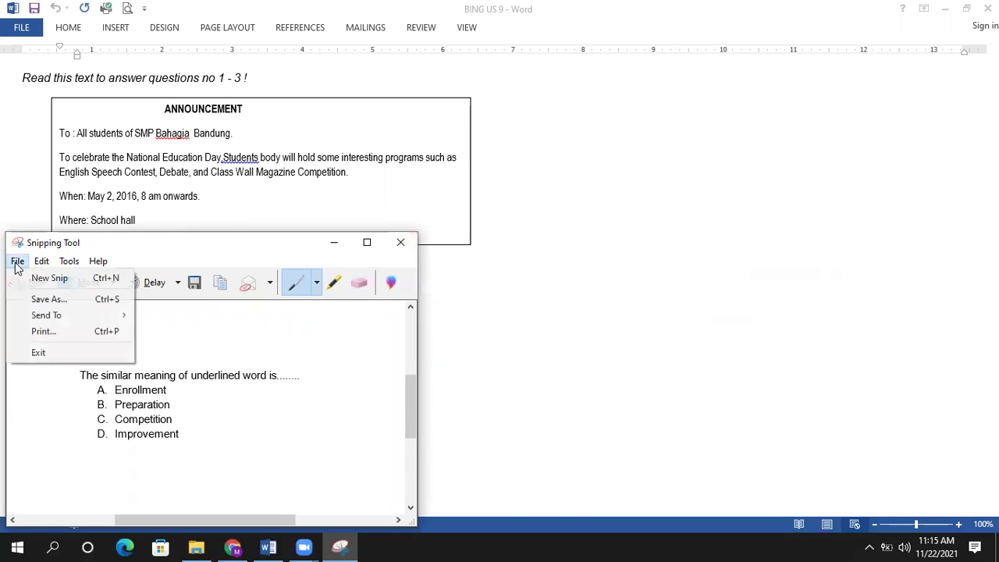
left_click(48, 300)
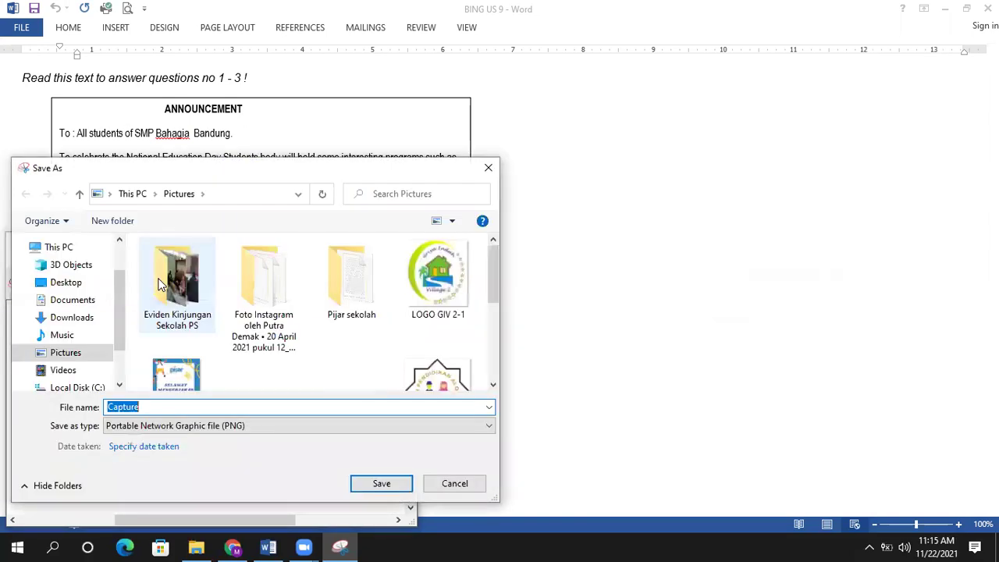
type("soal 3")
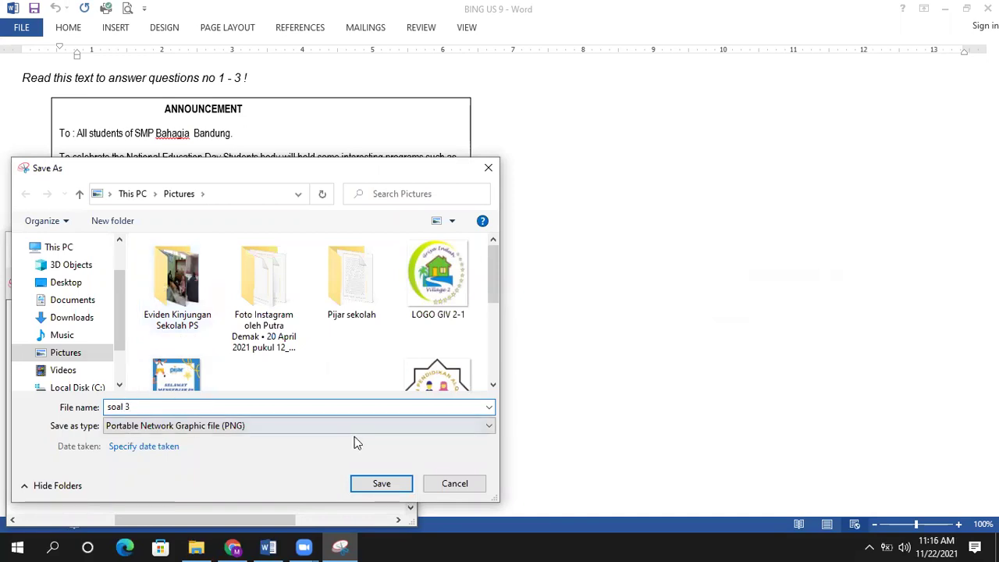
left_click(381, 484)
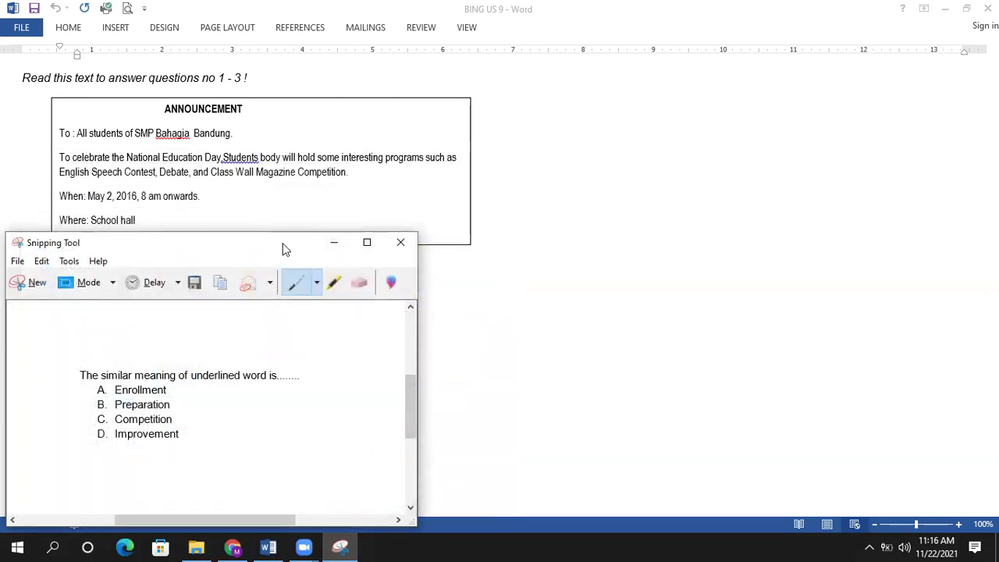
left_click_drag(283, 249, 750, 159)
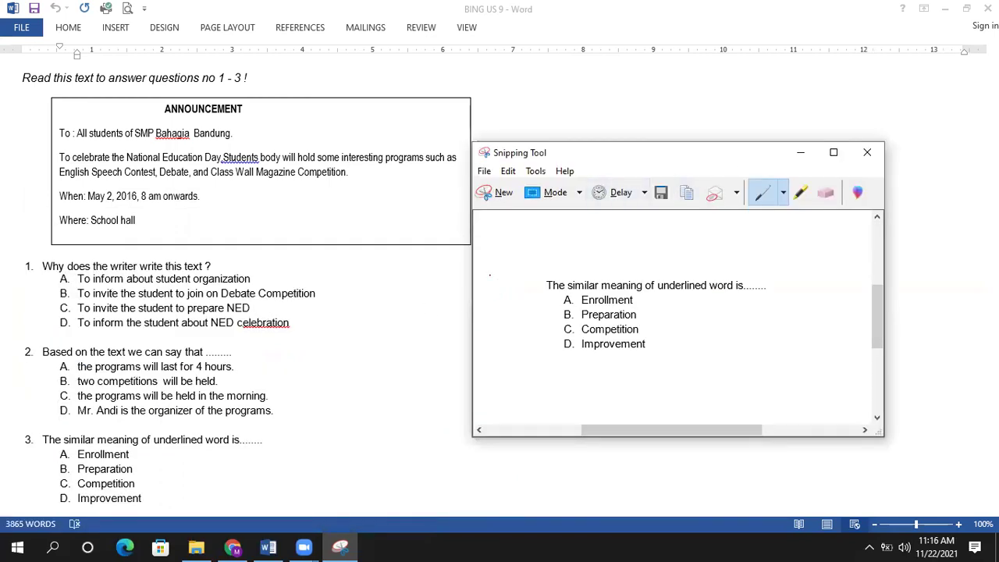
Step: Switch to the Pijar Sekolah question form in Chrome and set up an image insertion in the Soal editor using the Unggah option
key("alt+Tab")
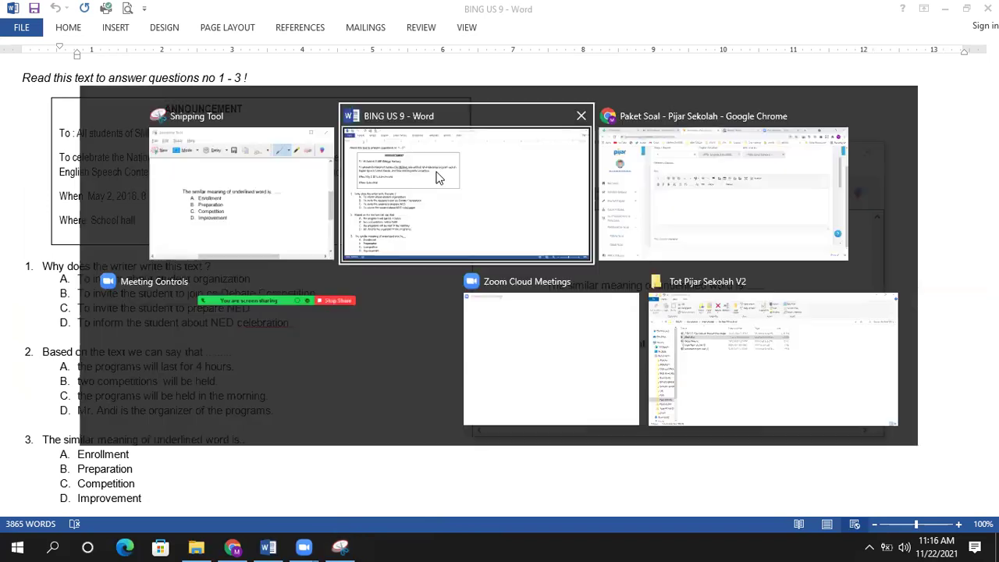
key("alt+Tab")
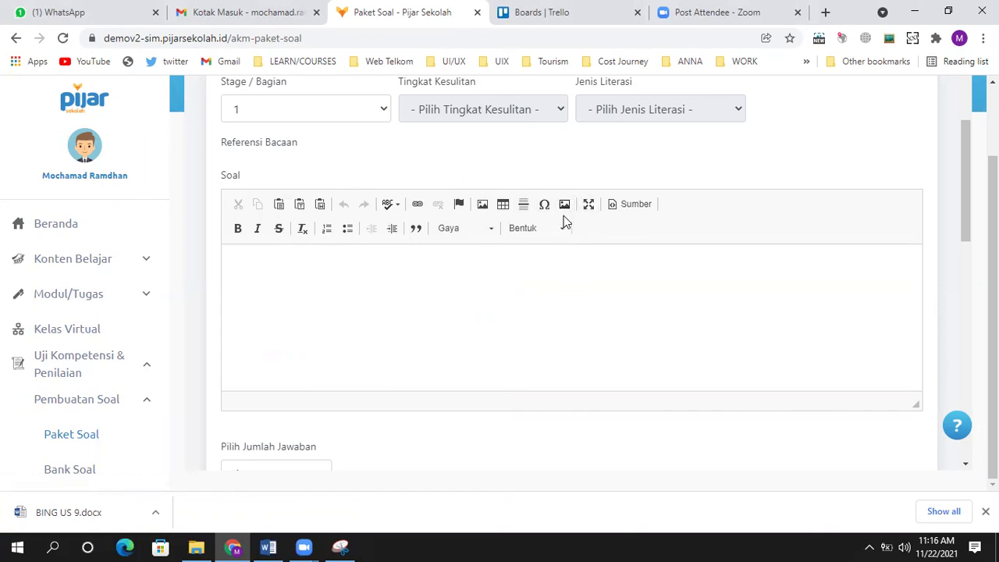
left_click(566, 206)
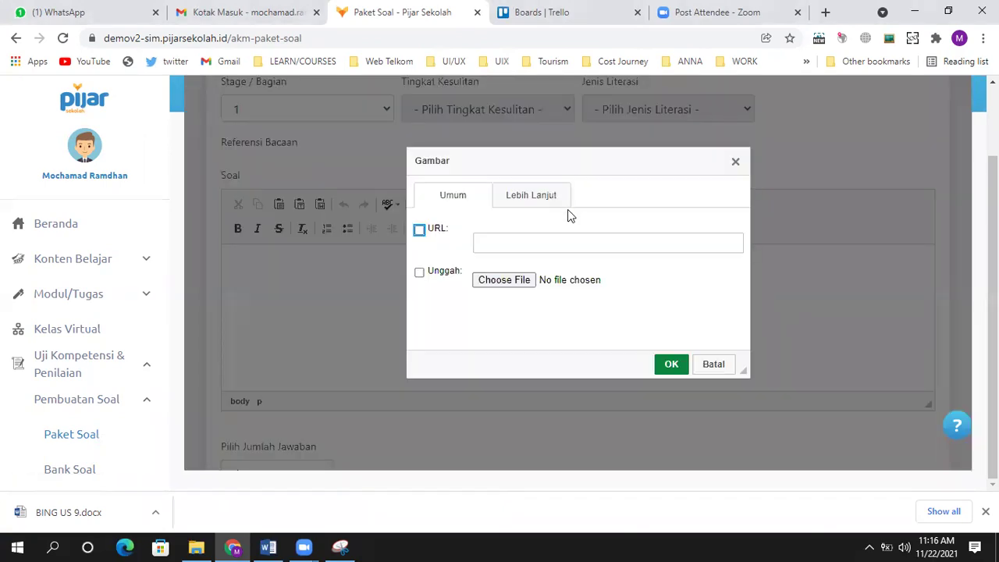
left_click(736, 162)
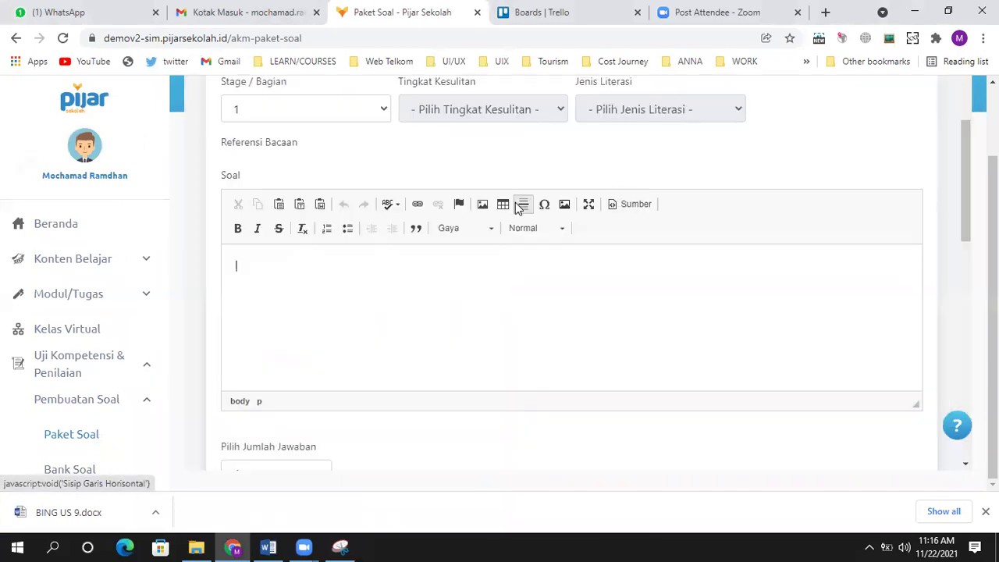
left_click(565, 206)
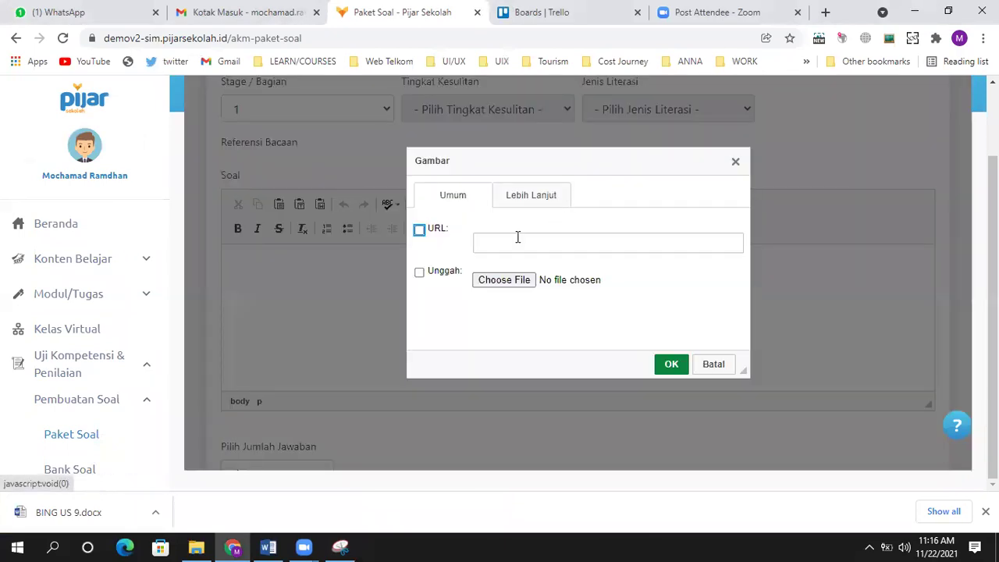
left_click(420, 273)
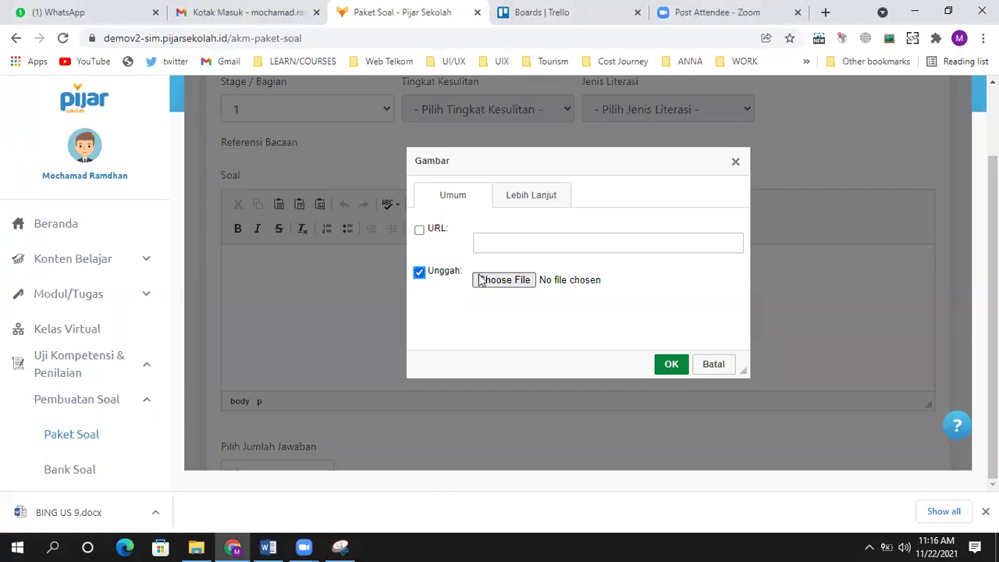
Step: Find the image "soal 1" in Pictures by searching for "soal 1" and insert it into the Soal editor
left_click(497, 282)
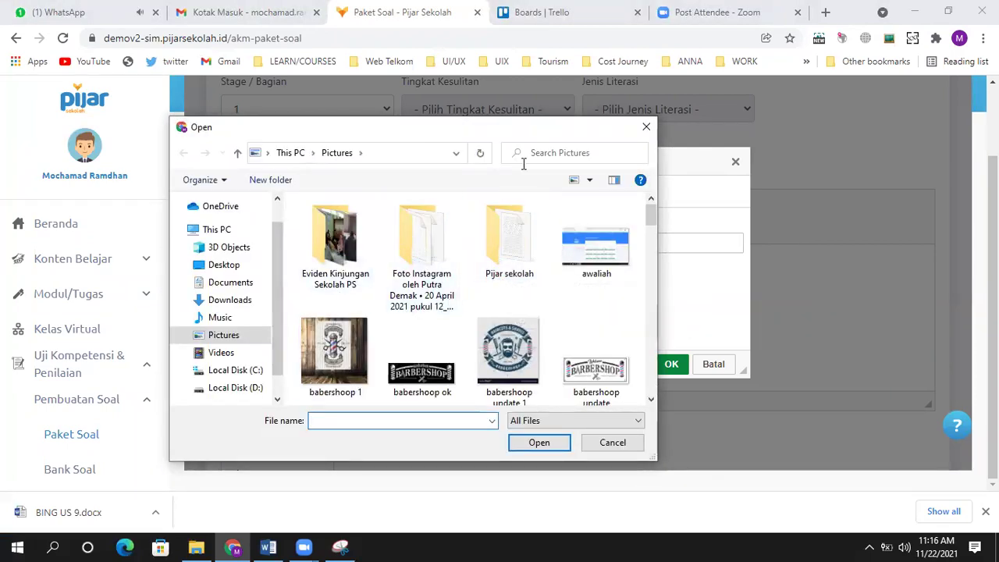
type("s")
left_click(566, 153)
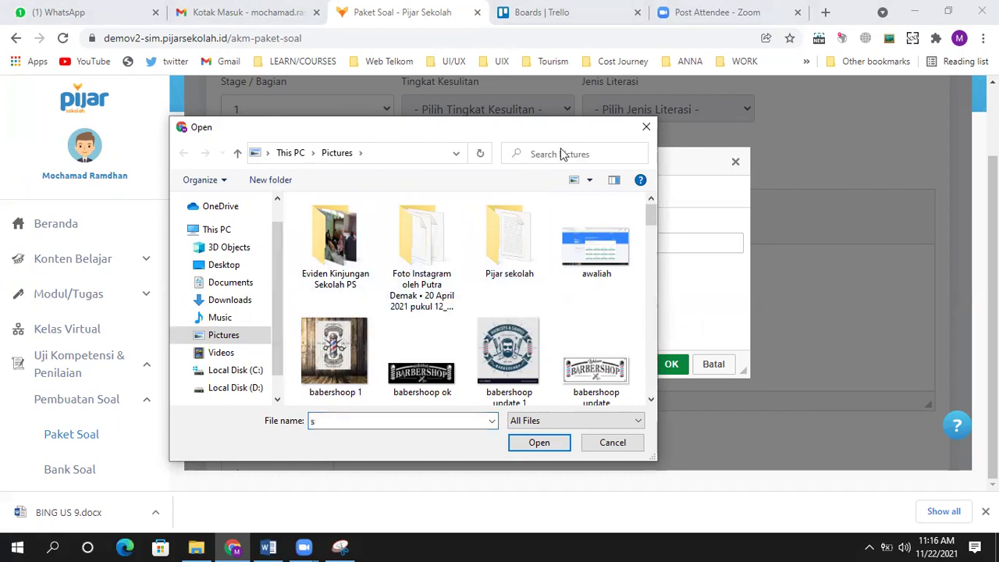
type("soal ")
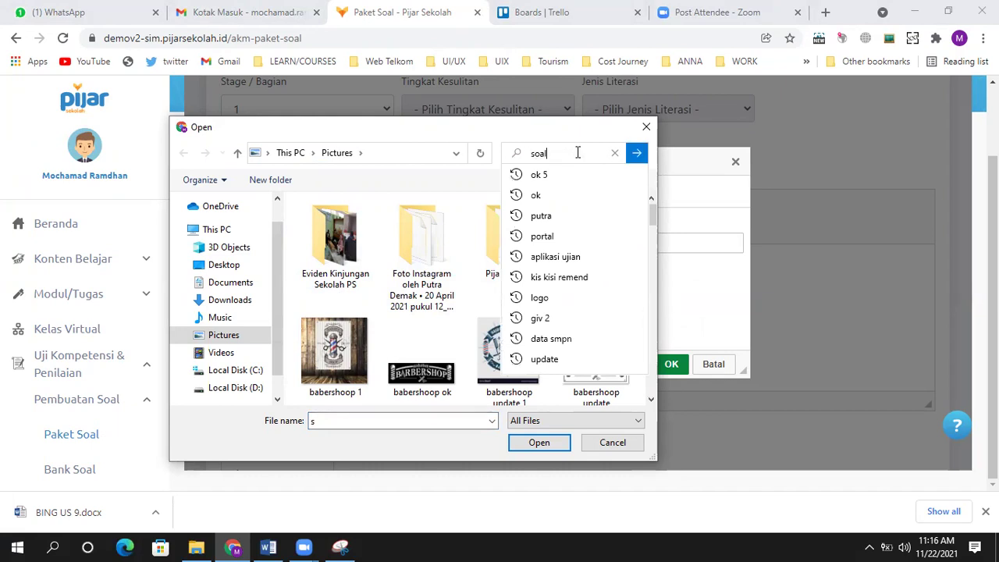
type("1")
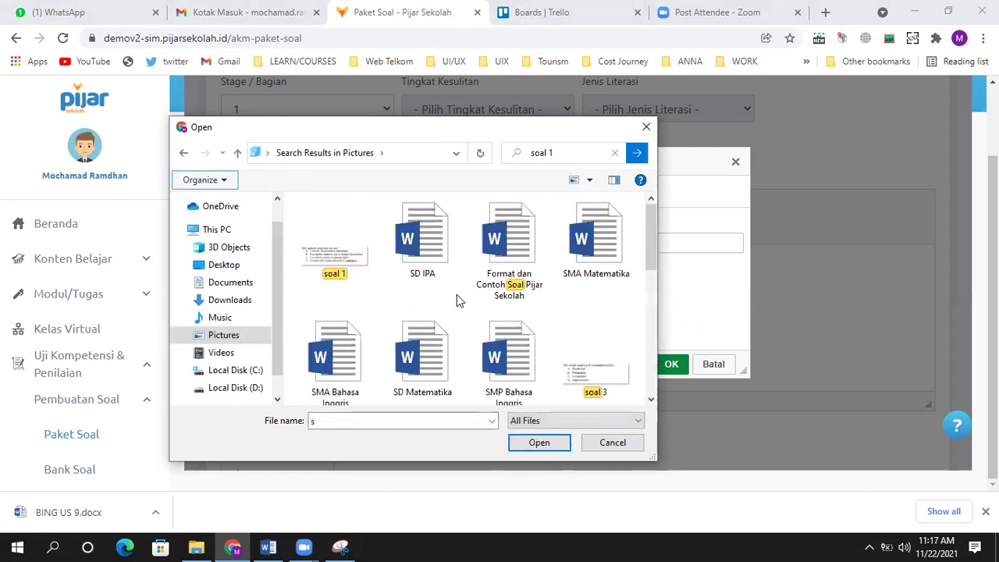
left_click(336, 261)
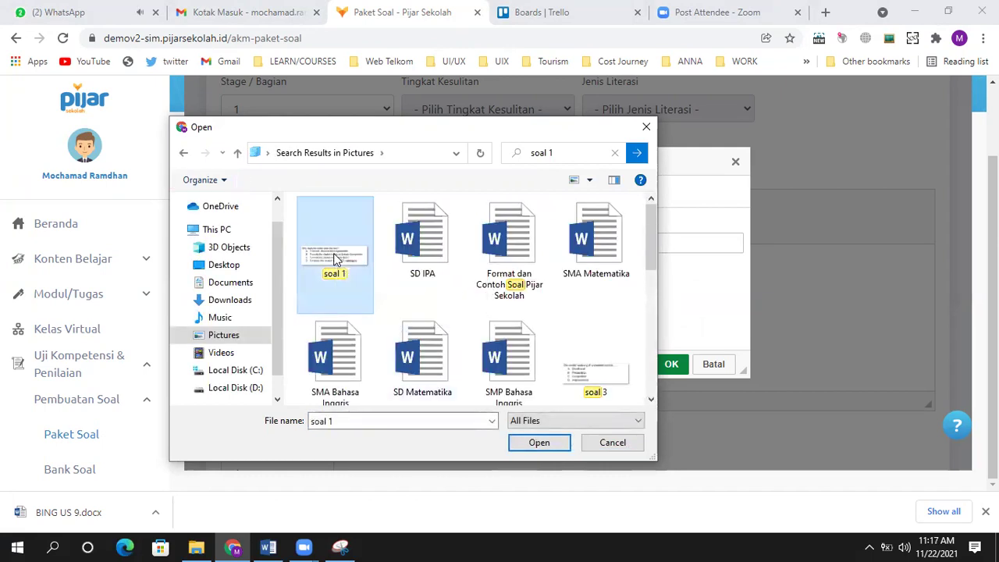
left_click(537, 442)
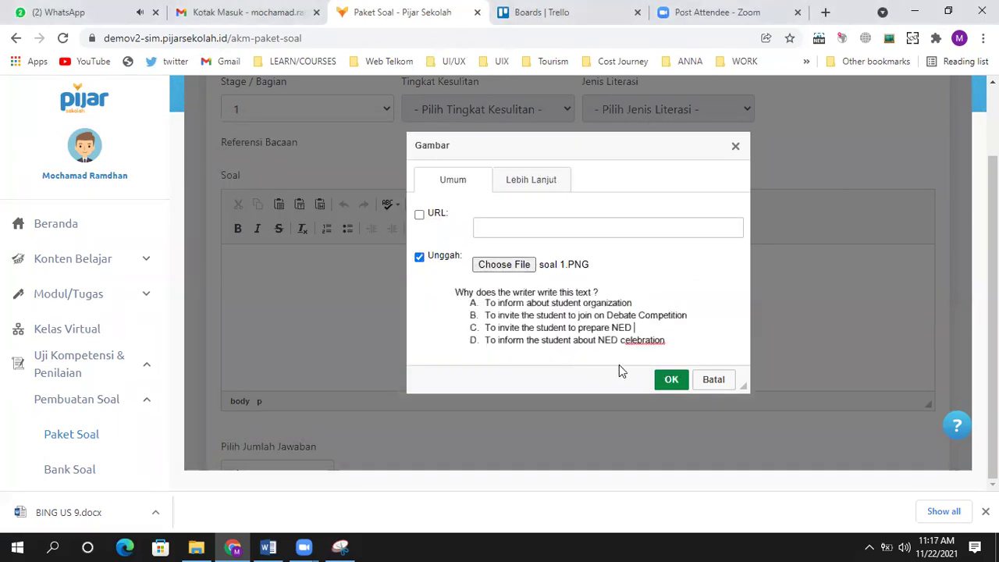
left_click(670, 380)
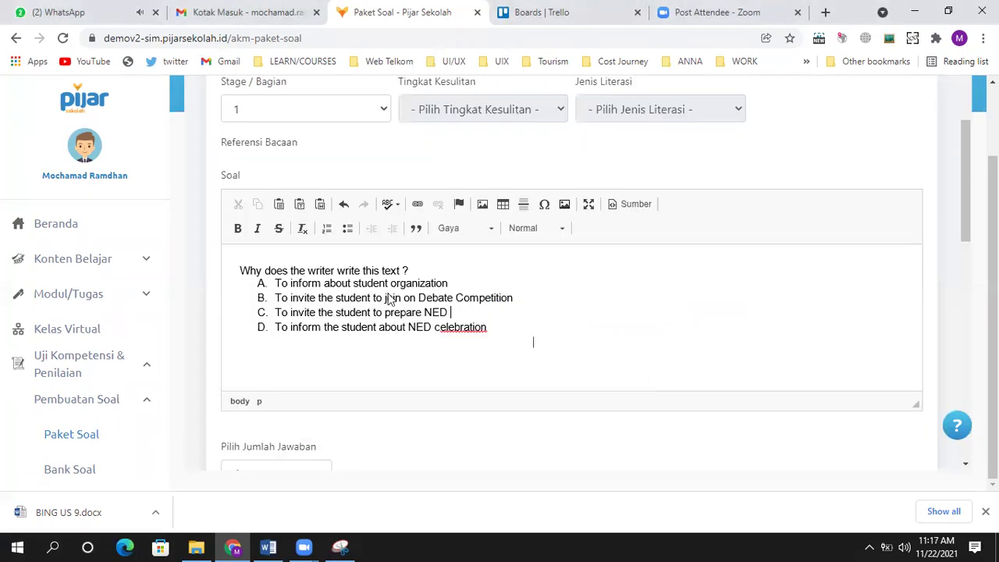
Step: Resize the question image in the Soal editor to a width of 360 with the aspect ratio locked
left_click(425, 303)
left_click(638, 305)
left_click(324, 297)
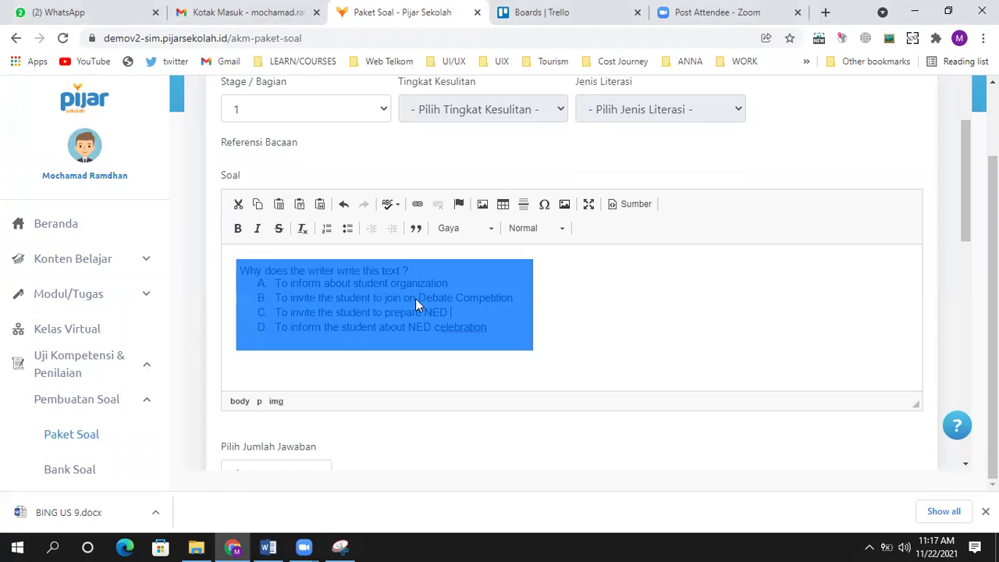
double_click(395, 294)
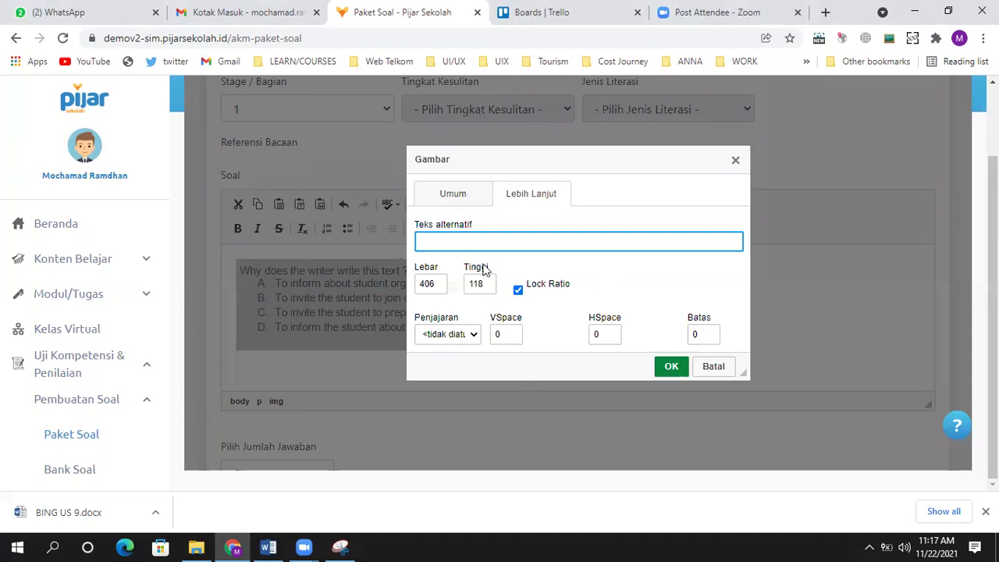
left_click(442, 284)
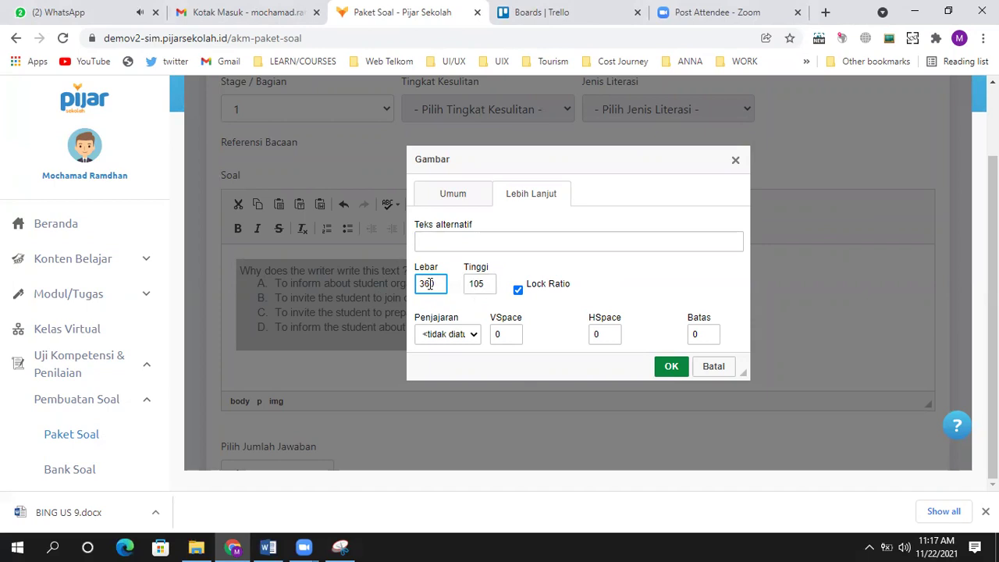
left_click(670, 366)
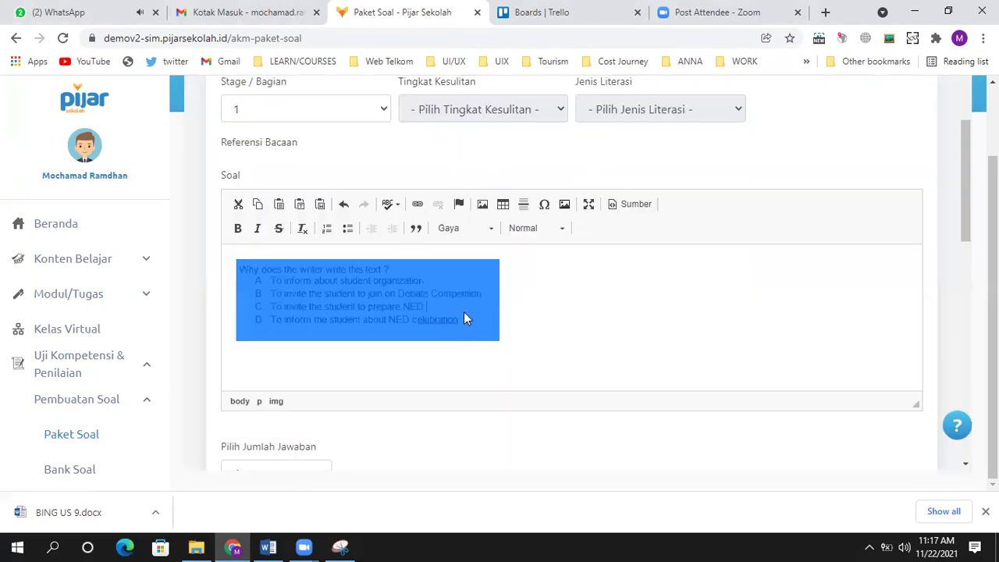
left_click(549, 316)
Step: Enter the letters A, B, C and D in the matching answer editors and save the question
scroll(516, 318, "down", 2)
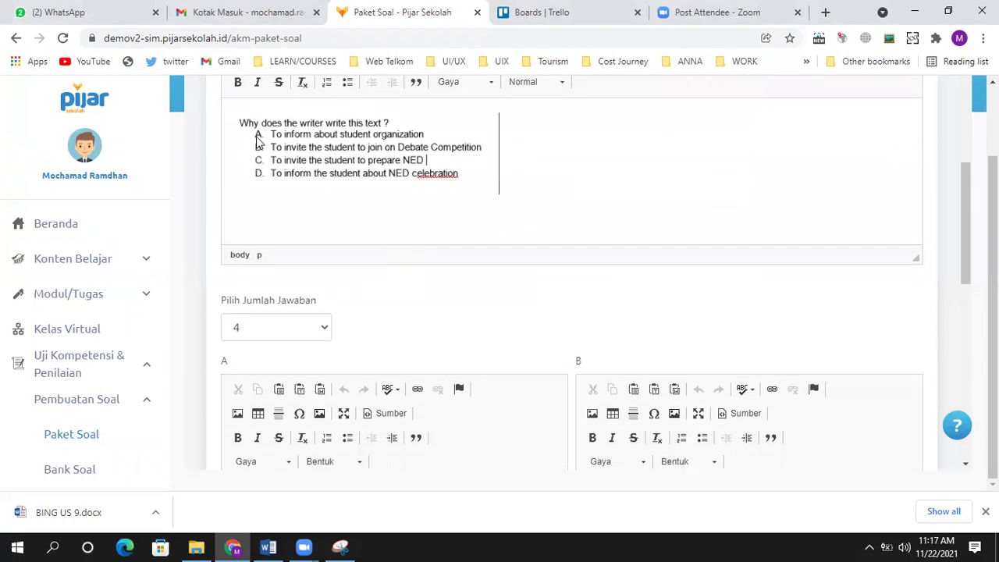
scroll(401, 315, "down", 2)
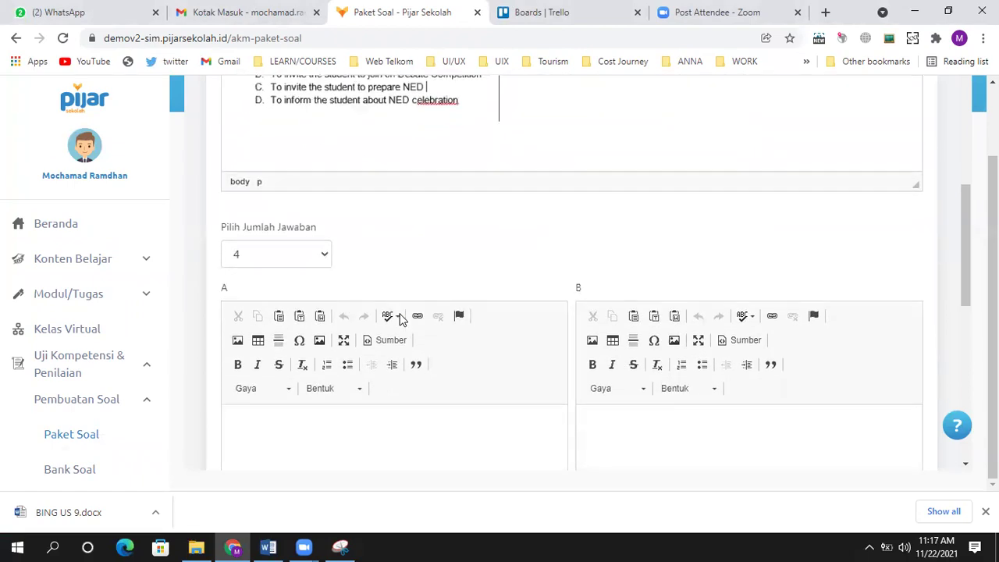
left_click(279, 353)
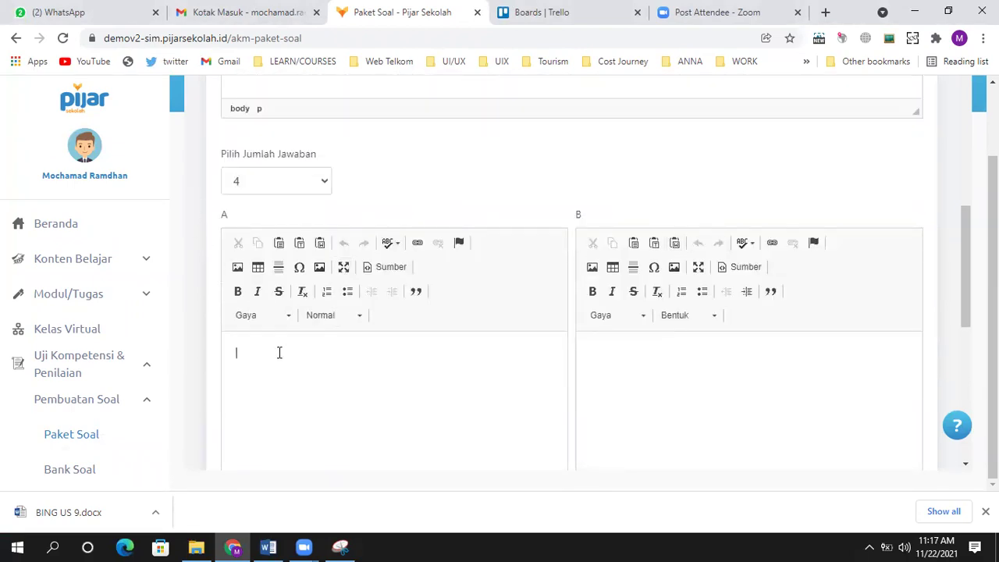
type("A")
left_click(611, 379)
type("B")
scroll(508, 397, "down", 4)
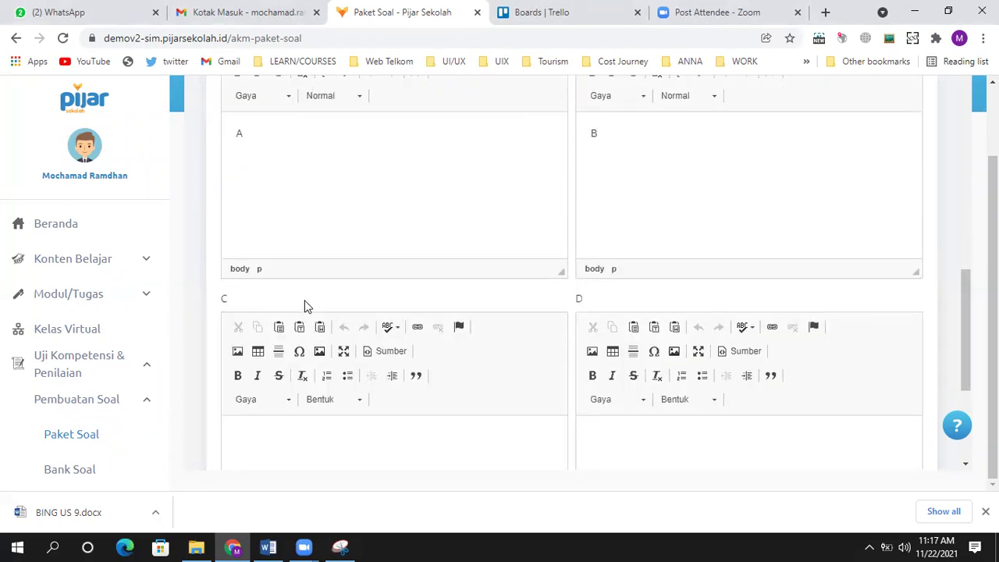
left_click(273, 374)
scroll(617, 399, "down", 2)
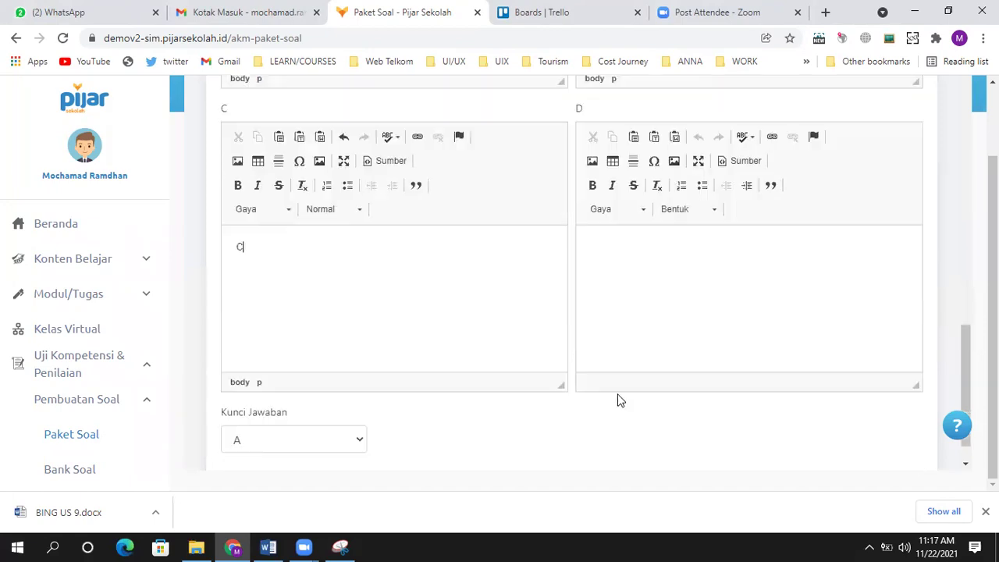
left_click(638, 237)
type("D")
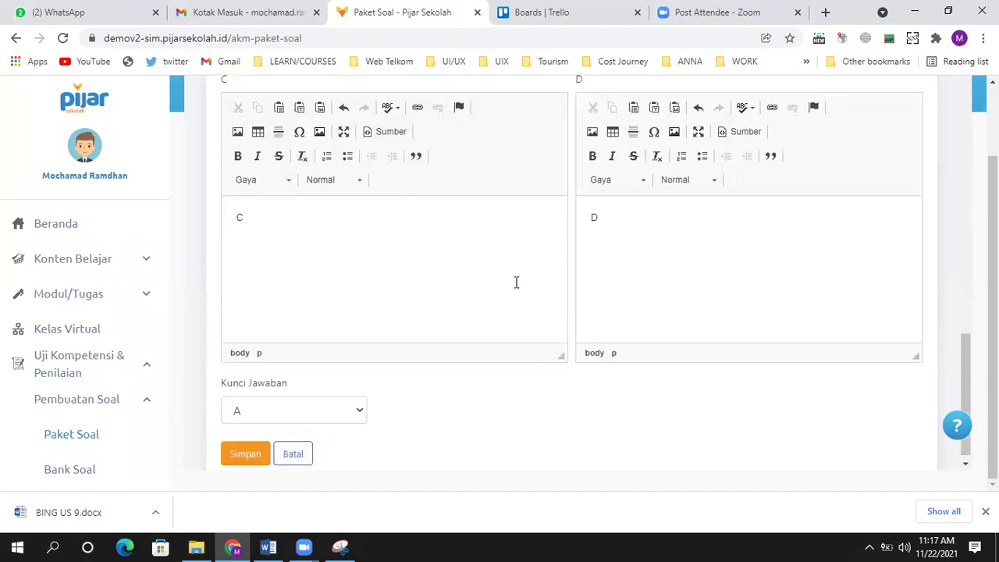
left_click(251, 453)
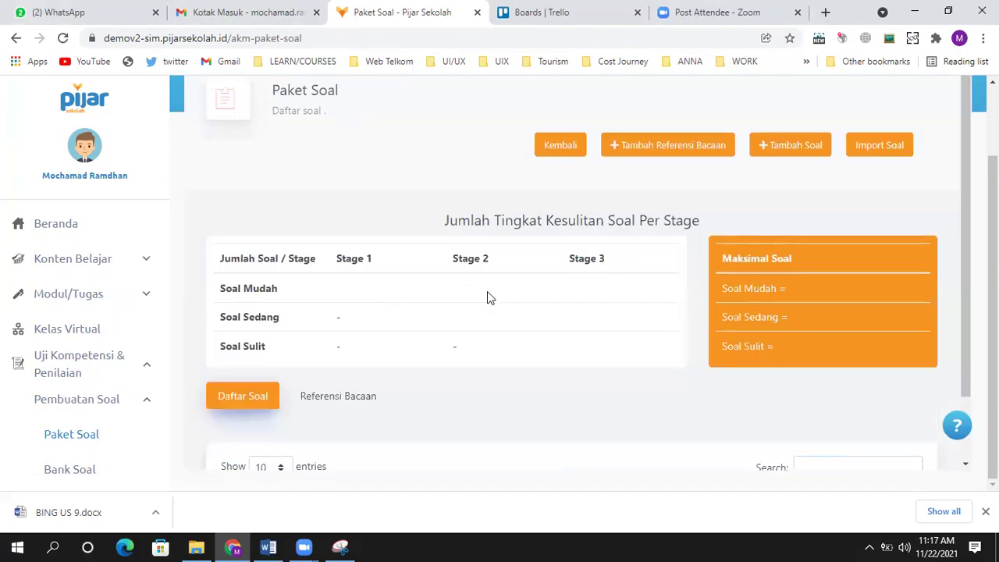
Step: Check the question list and the question count per section, and open the form for adding another question
scroll(487, 292, "down", 2)
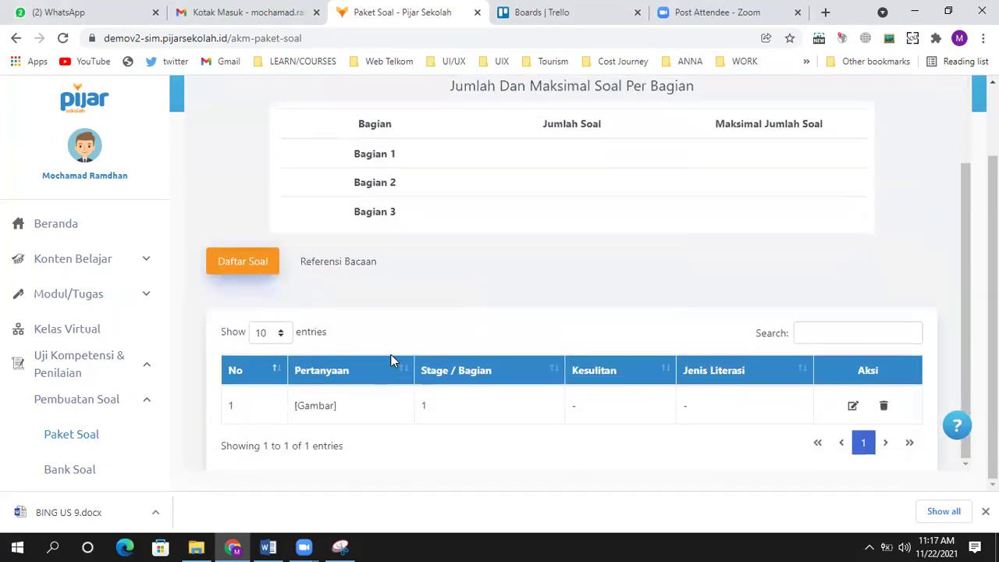
scroll(558, 315, "up", 2)
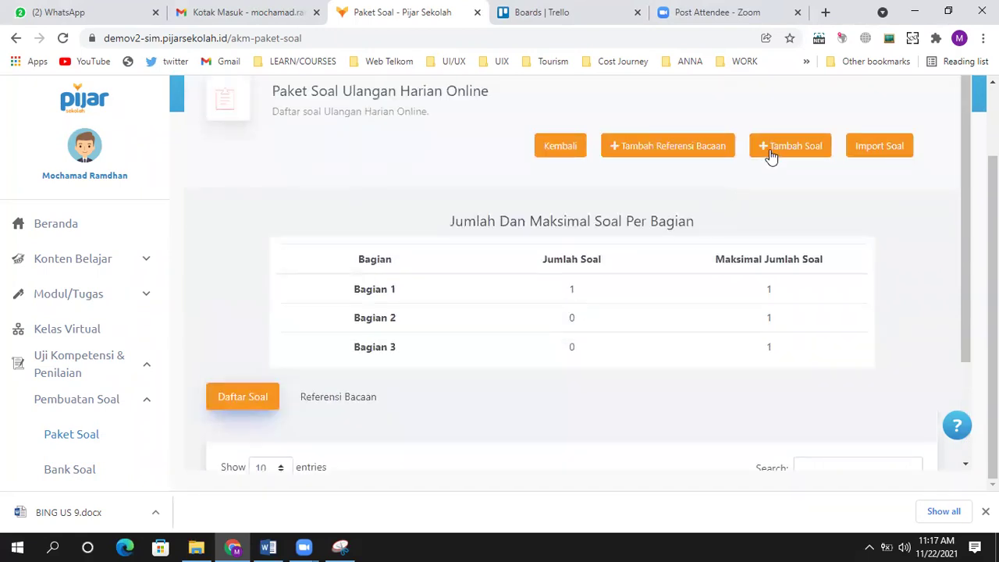
double_click(570, 289)
left_click(779, 156)
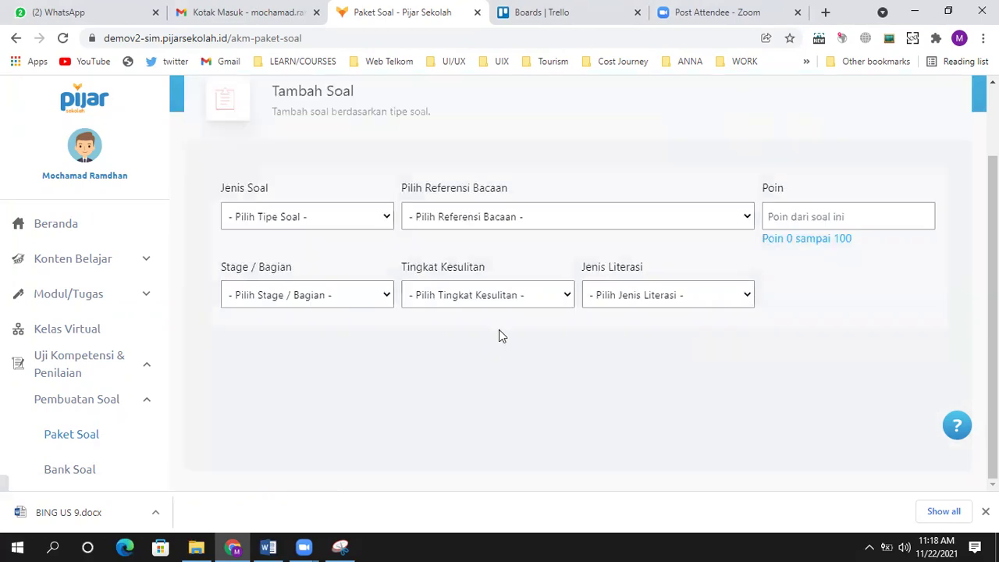
Step: Set the new question's type to Pilihan Ganda Kompleks, its points to 10 and its stage to 2
left_click(357, 222)
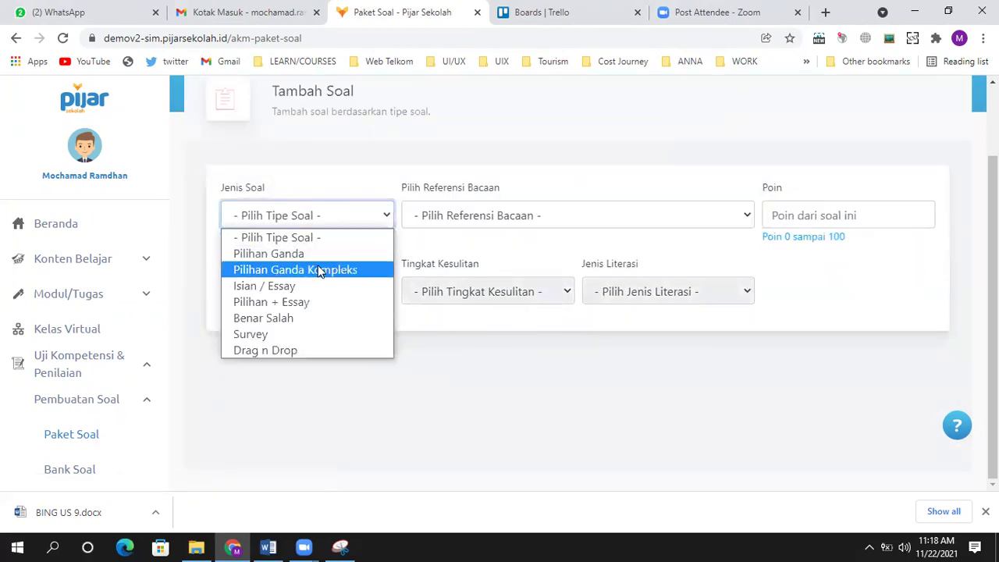
left_click(318, 272)
left_click(835, 219)
type("10")
left_click(334, 291)
left_click(307, 343)
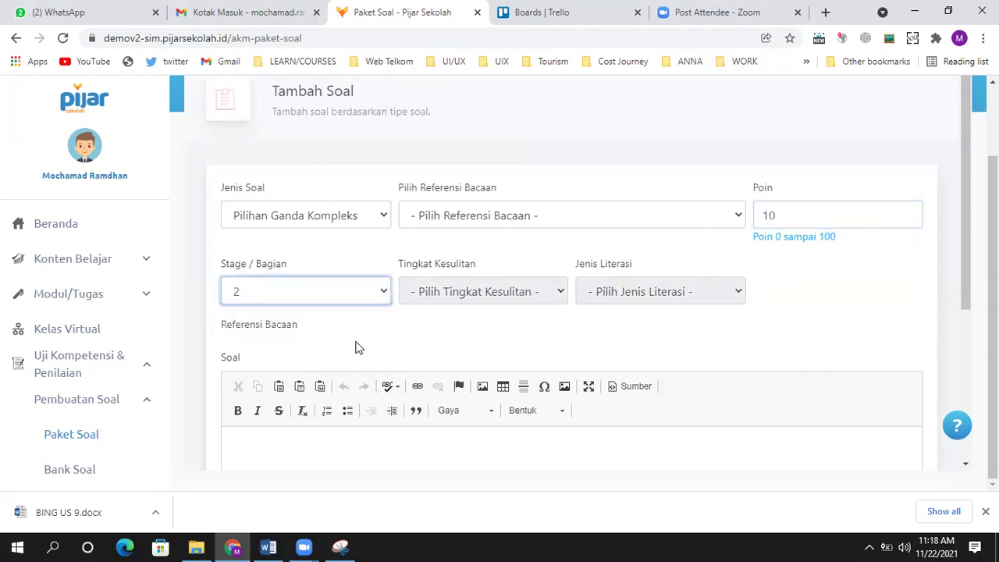
scroll(343, 364, "down", 2)
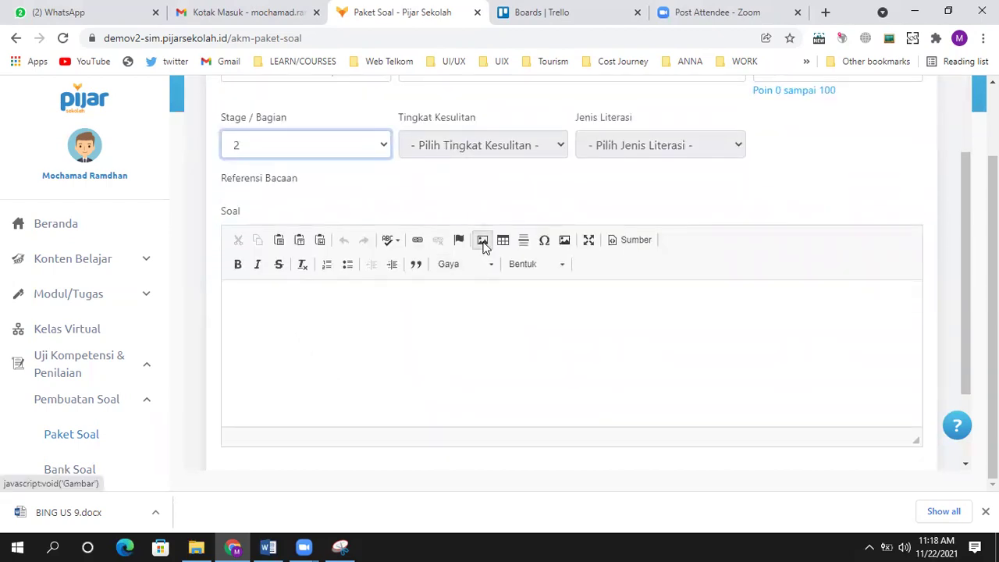
left_click(483, 240)
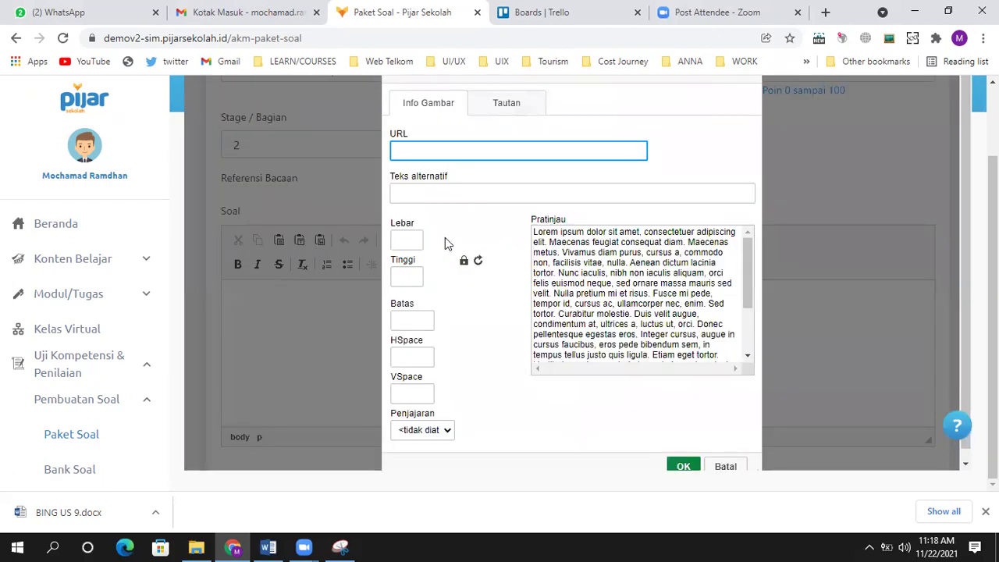
left_click(817, 148)
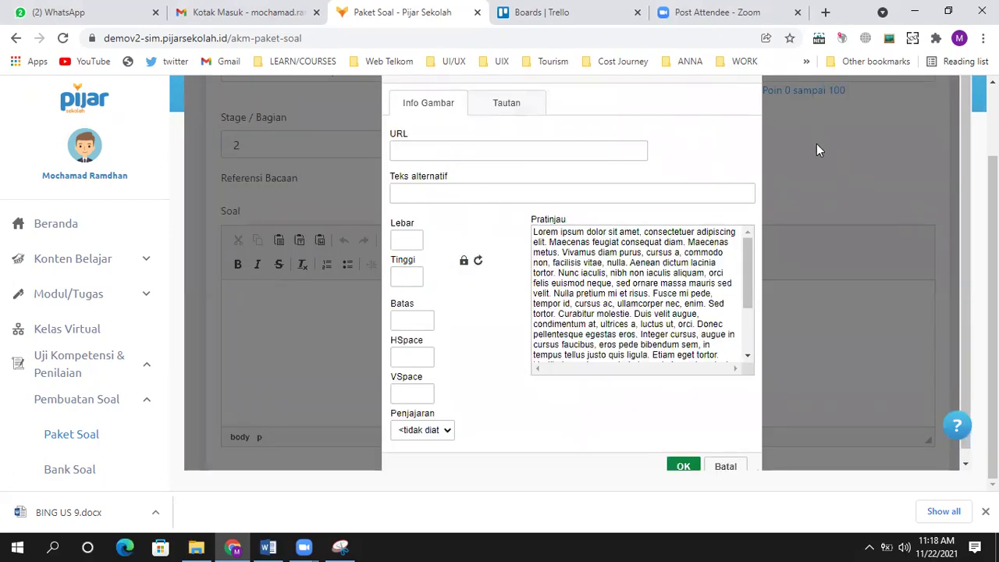
left_click(723, 467)
Step: Choose to upload an image file into the Soal editor and get ready to search the Pictures folder
left_click(565, 241)
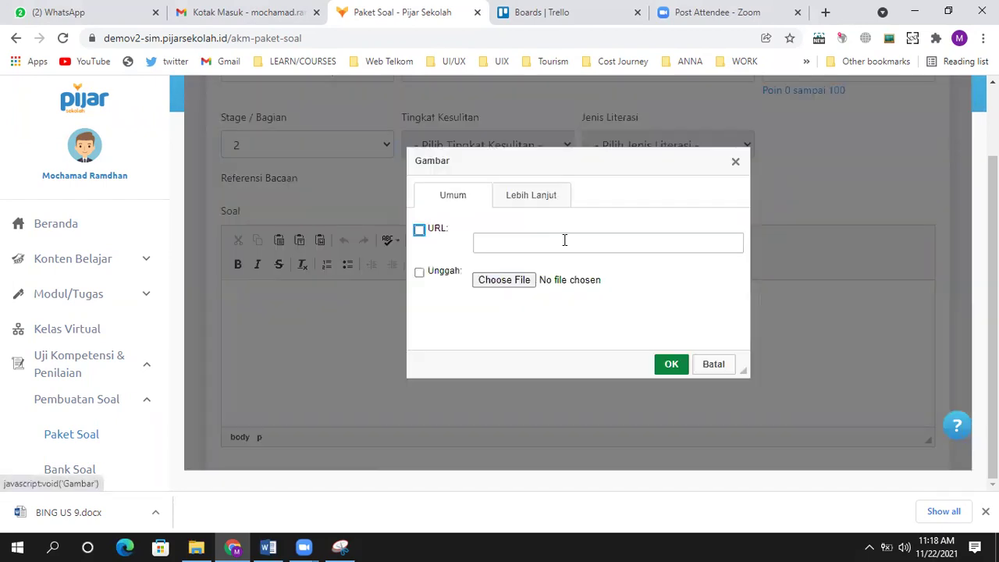
left_click(419, 272)
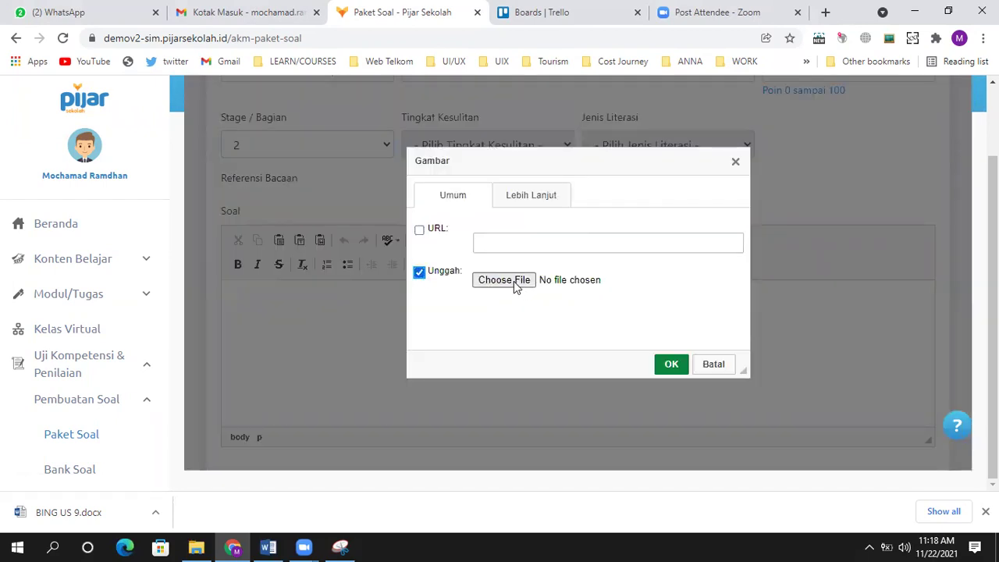
left_click(514, 281)
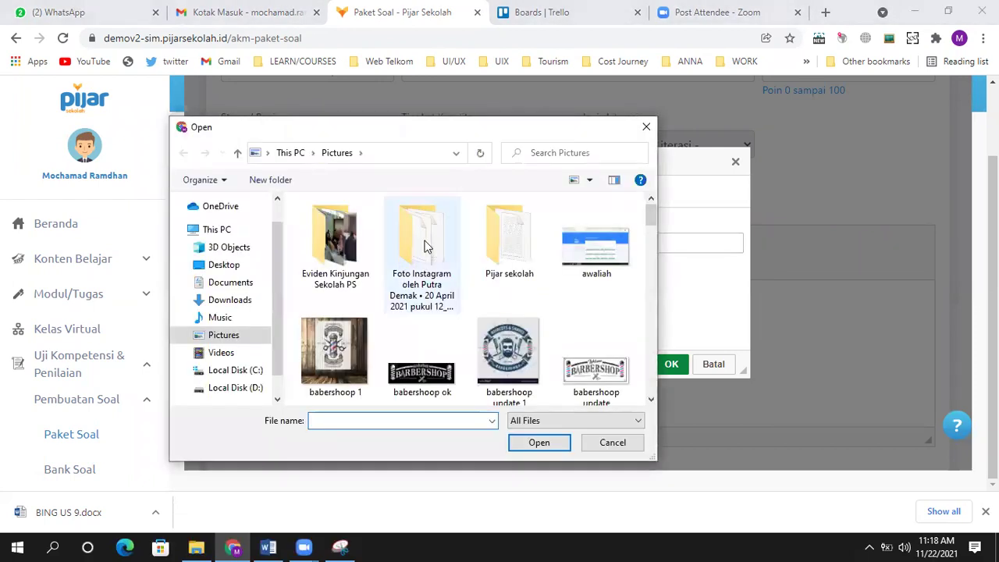
left_click(576, 153)
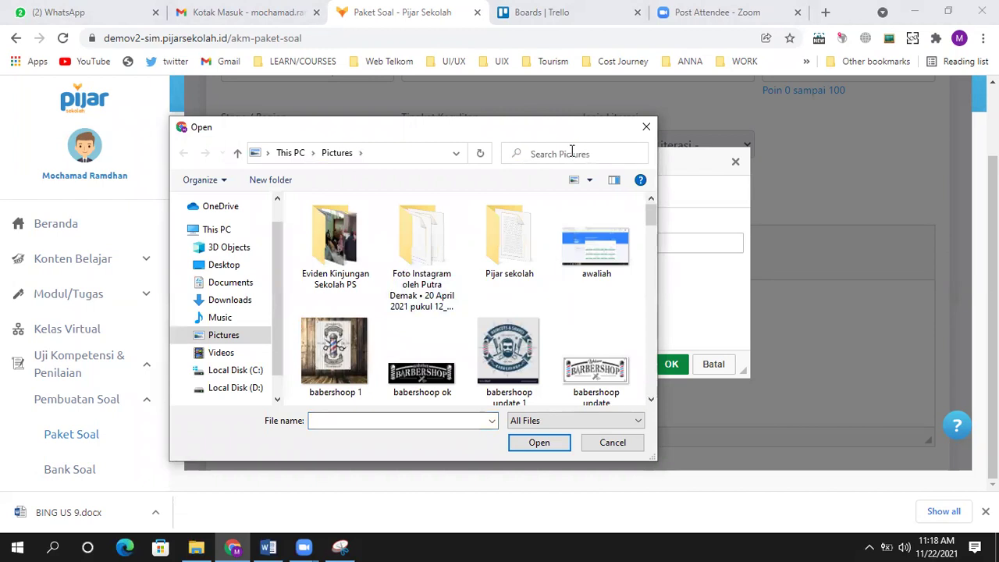
type("CONTOH")
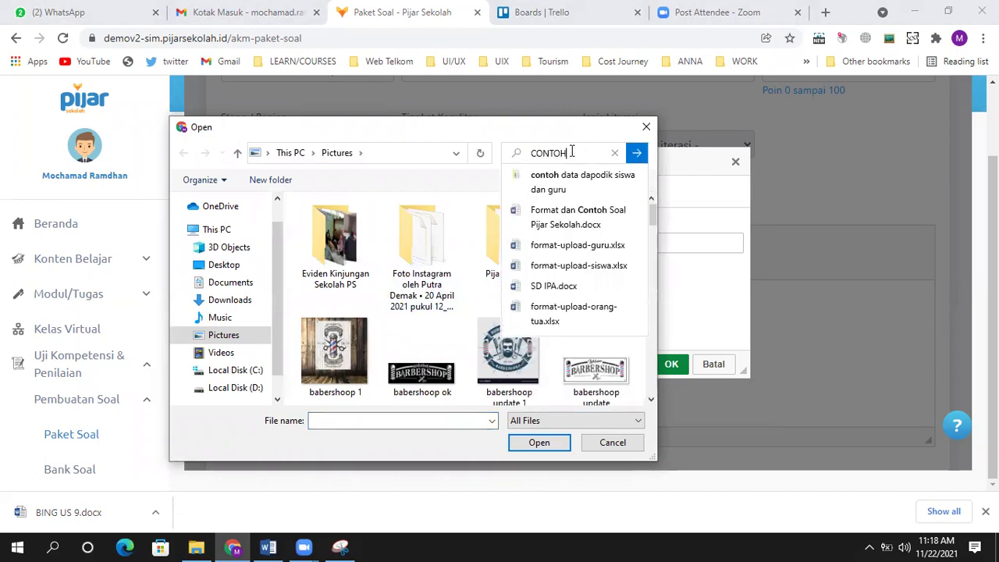
key("BackSpace")
key("BackSpace")
key("BackSpace")
key("BackSpace")
key("BackSpace")
key("BackSpace")
Step: Search Pictures for "SOAL 2" and insert the image "soal 2" into the Soal editor
type("SO")
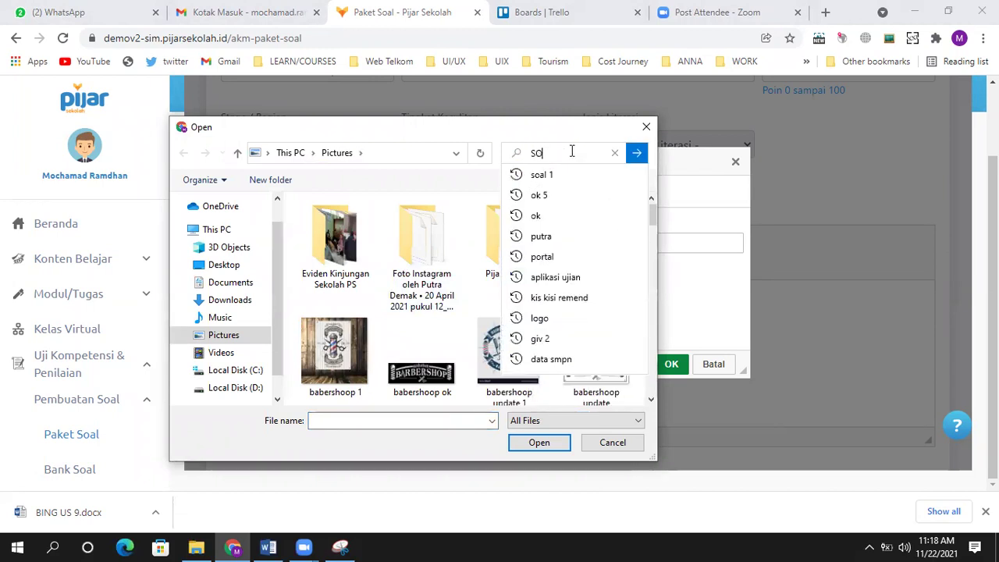
type("AL 2")
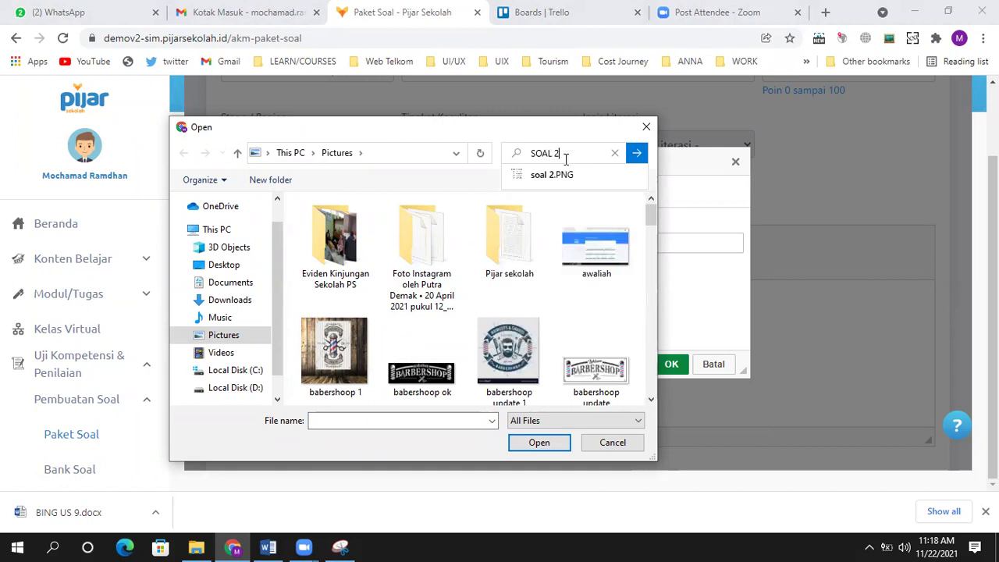
key("Return")
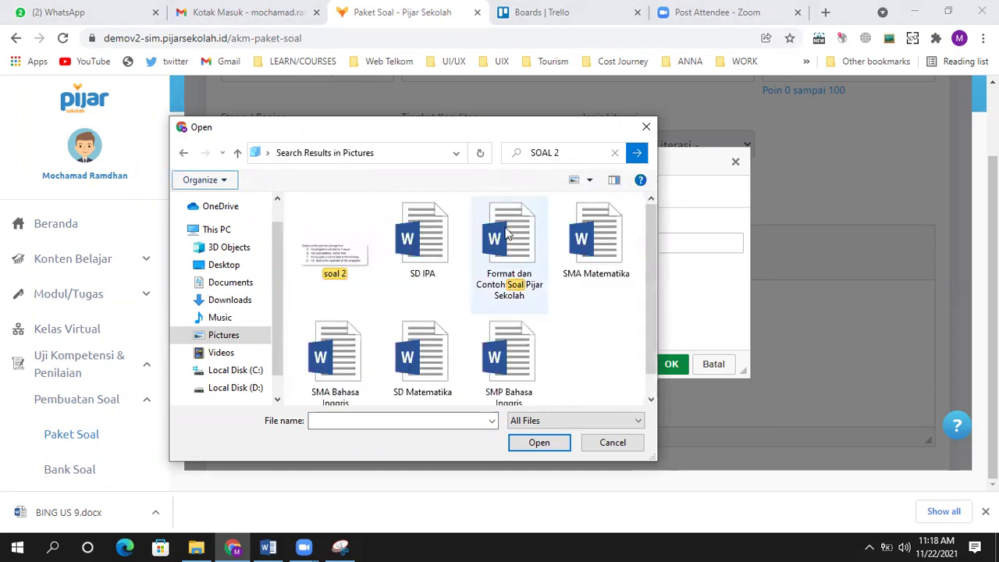
left_click(341, 269)
left_click(545, 443)
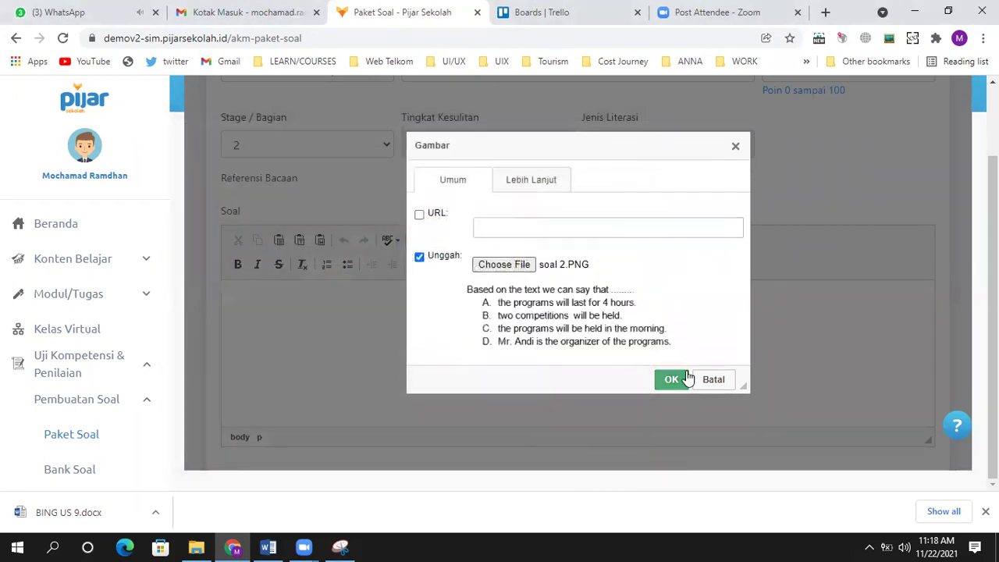
left_click(670, 380)
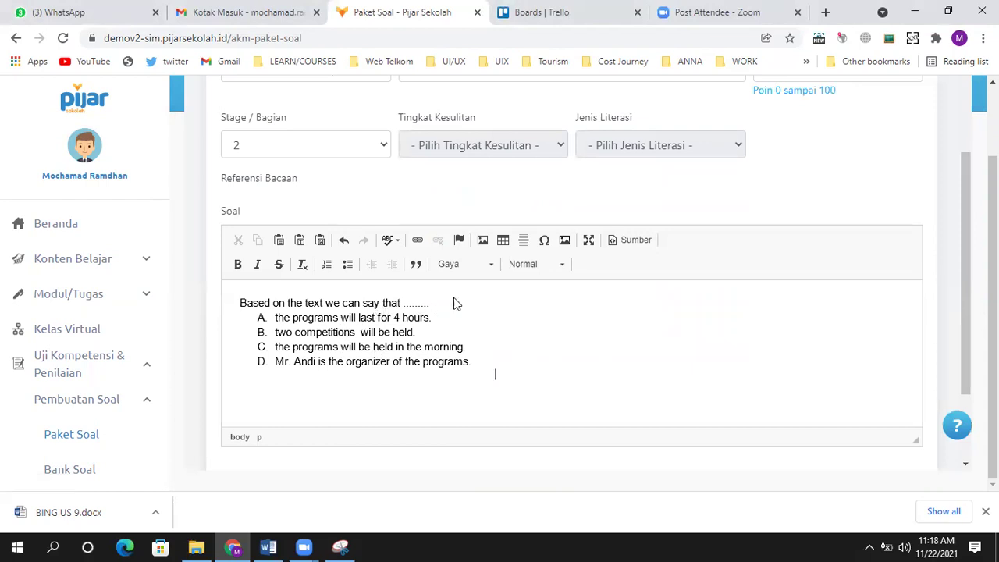
Step: Set the width of the inserted question image to 360 with the aspect ratio locked
scroll(455, 301, "down", 1)
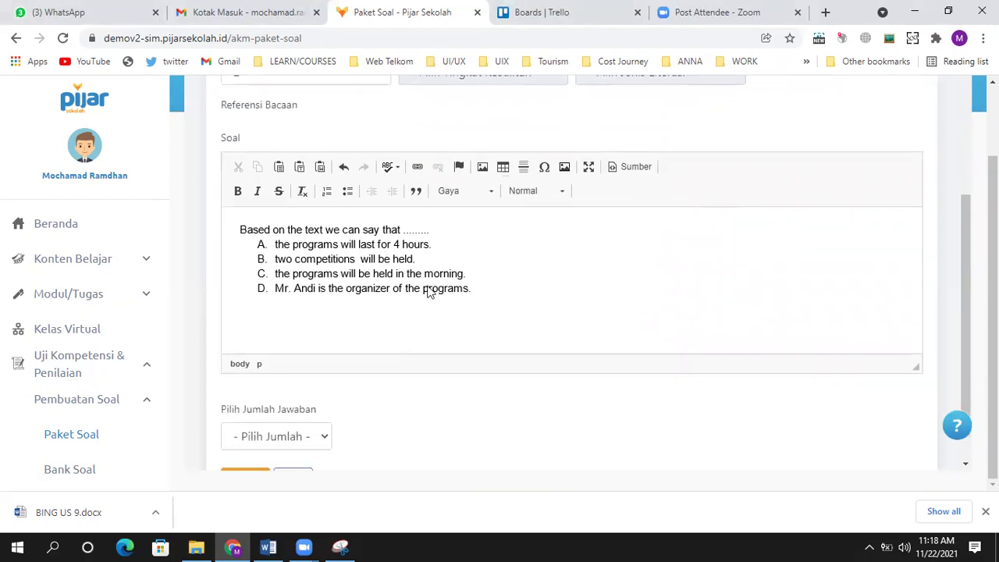
double_click(383, 251)
left_click(443, 284)
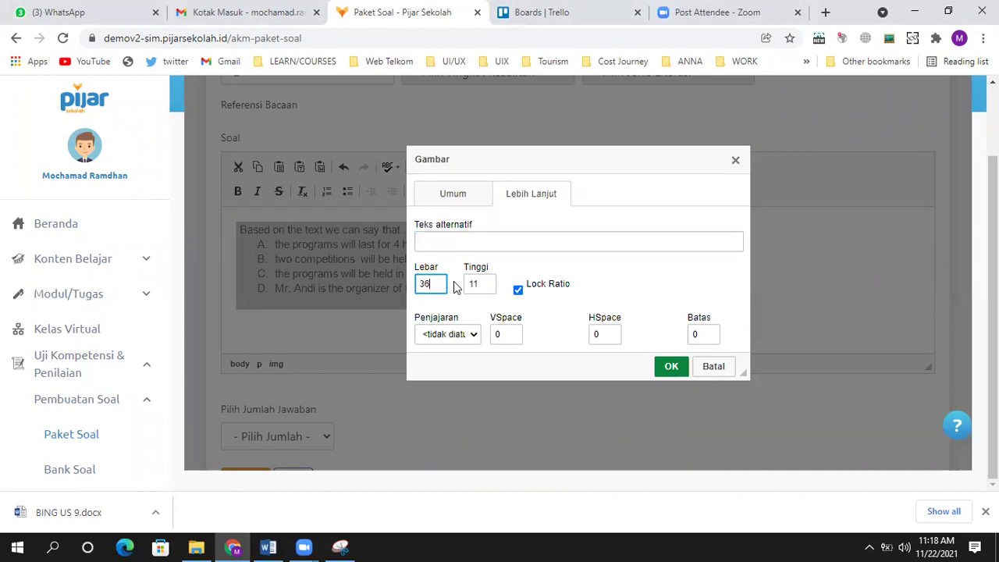
left_click(671, 366)
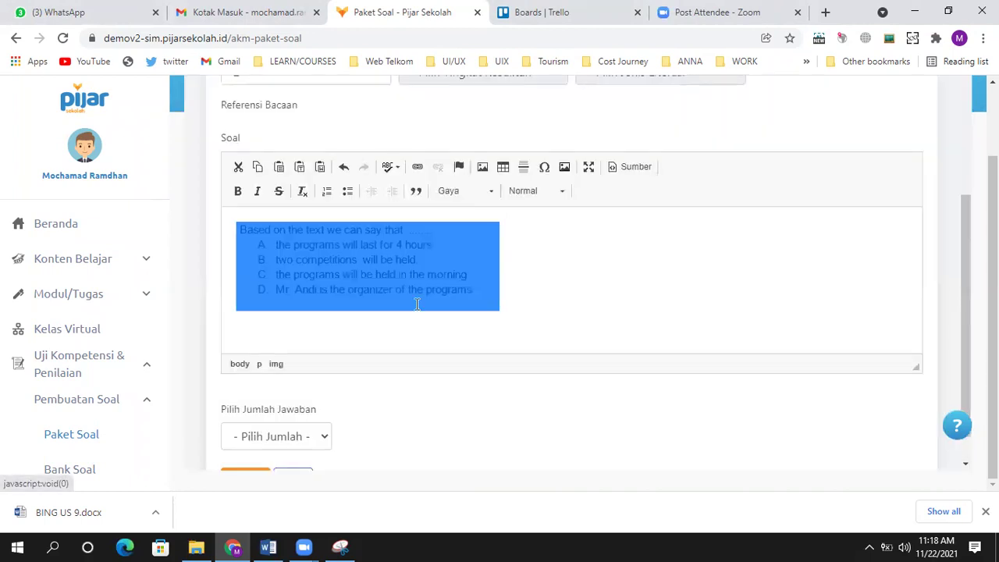
Step: Set the number of answers for the question to 4
scroll(406, 310, "down", 1)
left_click(297, 406)
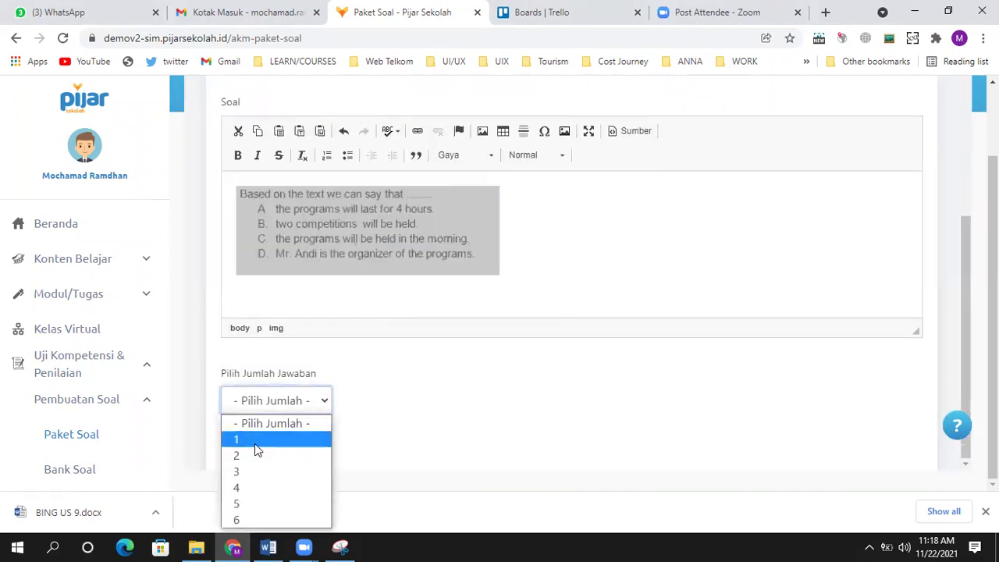
left_click(241, 486)
Step: Enter the letters A, B, C and D in the four matching answer editors
scroll(393, 369, "down", 2)
left_click(291, 422)
type("A")
scroll(651, 388, "down", 1)
left_click(645, 370)
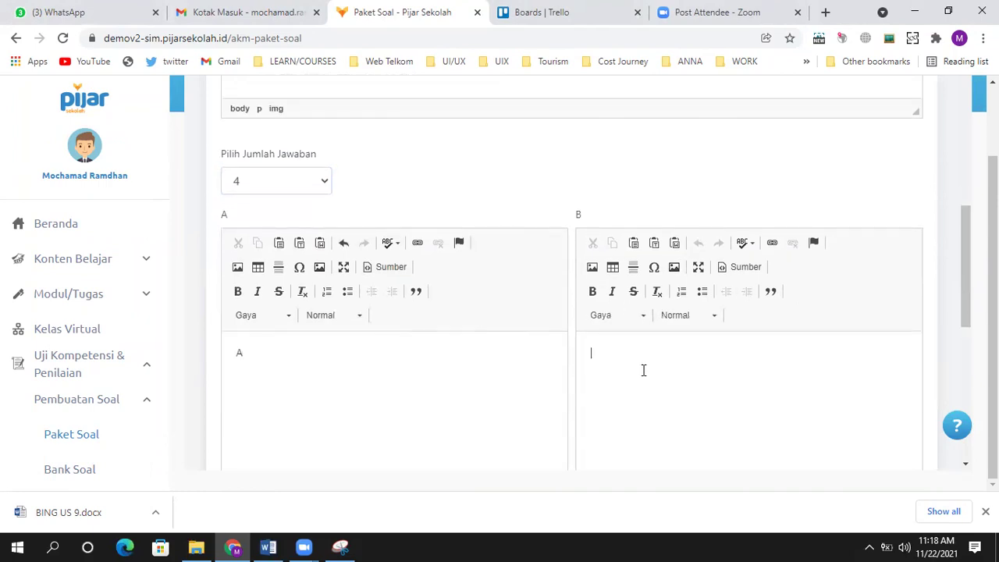
scroll(623, 370, "down", 3)
left_click(278, 452)
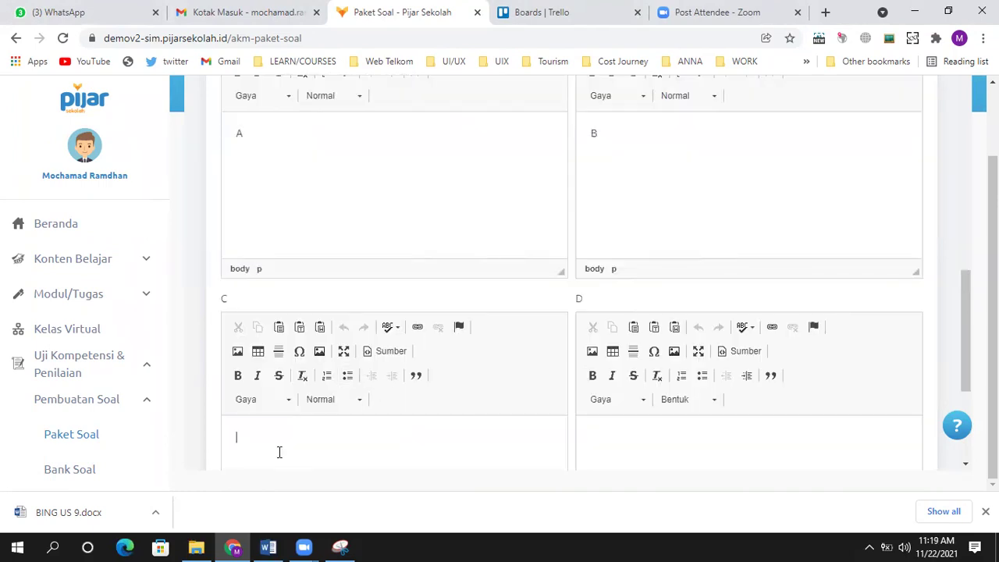
type("C")
scroll(515, 385, "down", 3)
left_click(658, 245)
type("D")
Step: Set the answer key to B and save the question
left_click(315, 403)
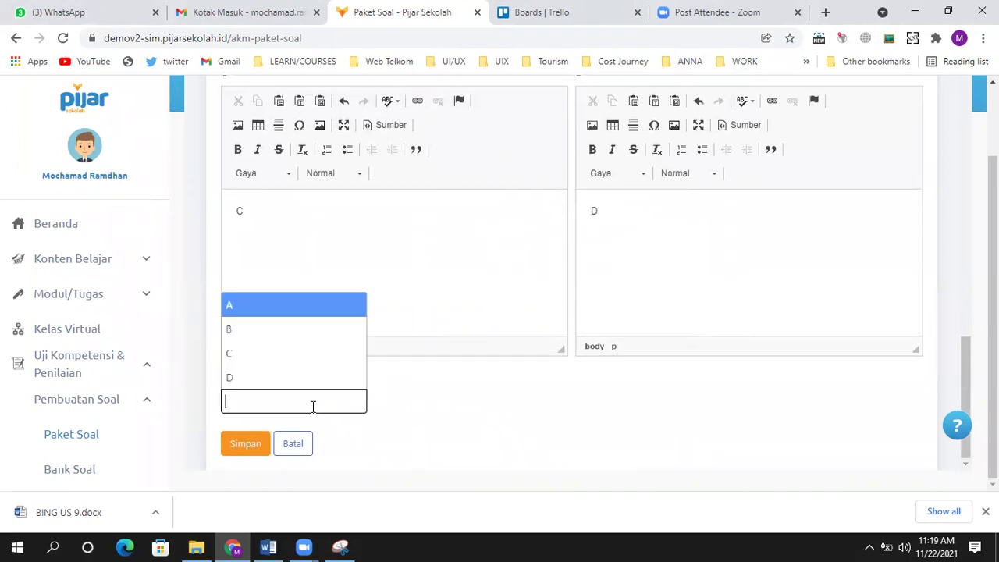
left_click(274, 329)
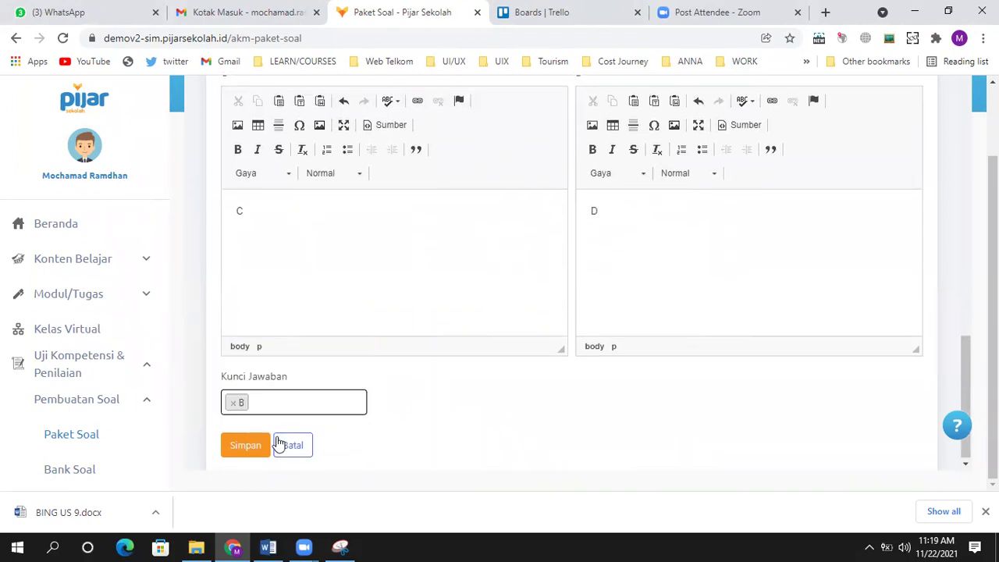
left_click(249, 447)
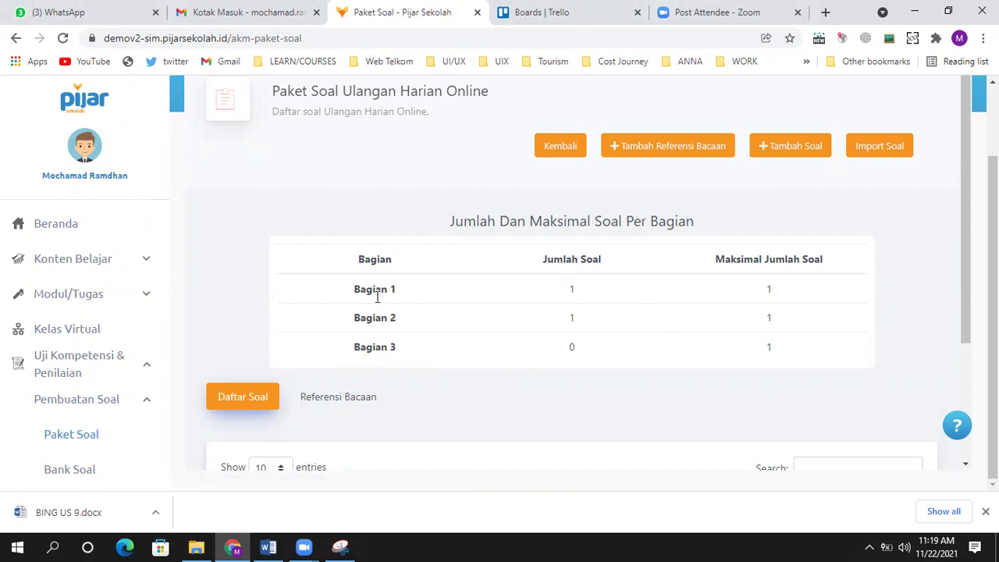
scroll(382, 283, "down", 2)
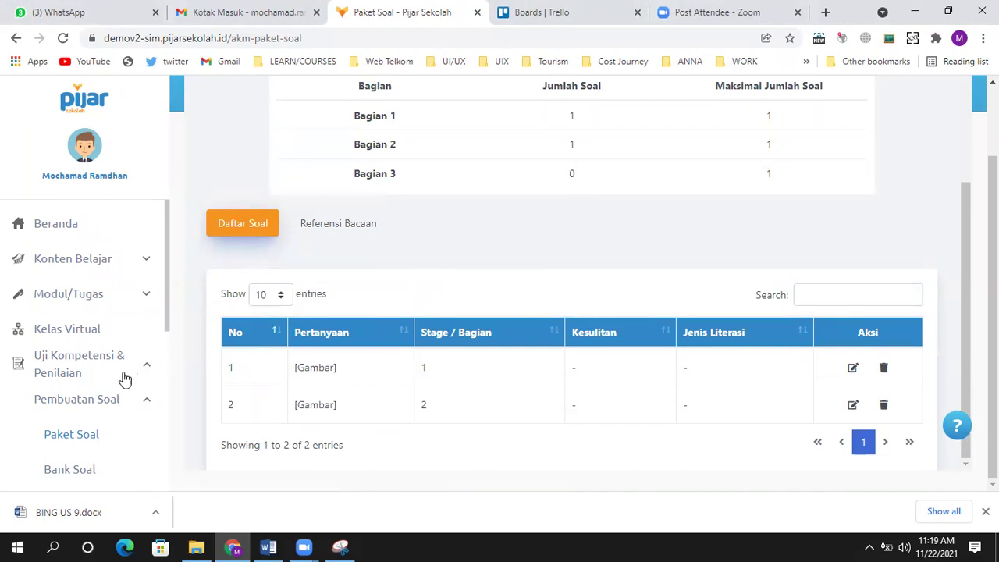
Step: Open the question package table and filter it by type Non AKM, subject IPA and class IX
left_click(76, 437)
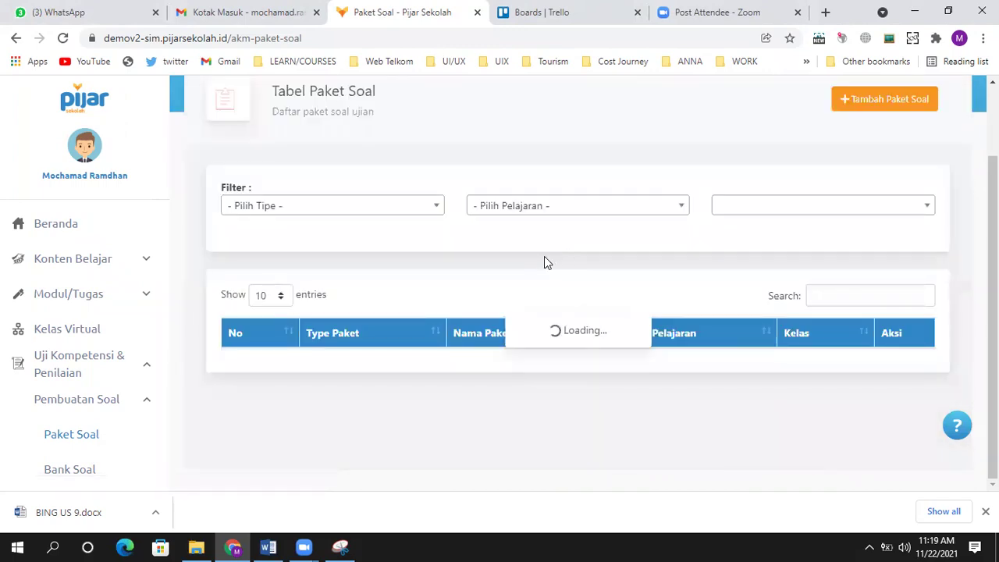
left_click(434, 211)
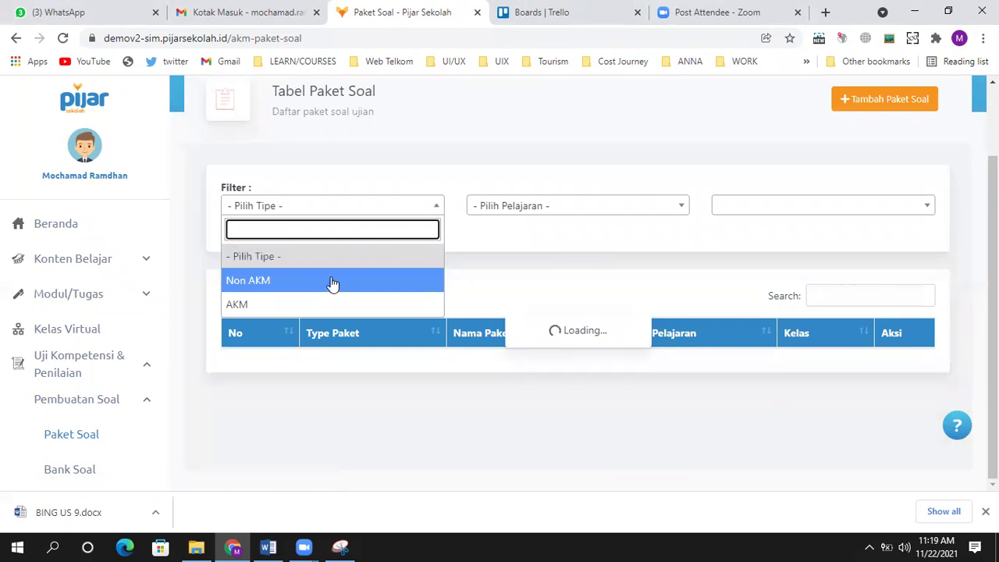
left_click(330, 281)
left_click(617, 206)
left_click(554, 283)
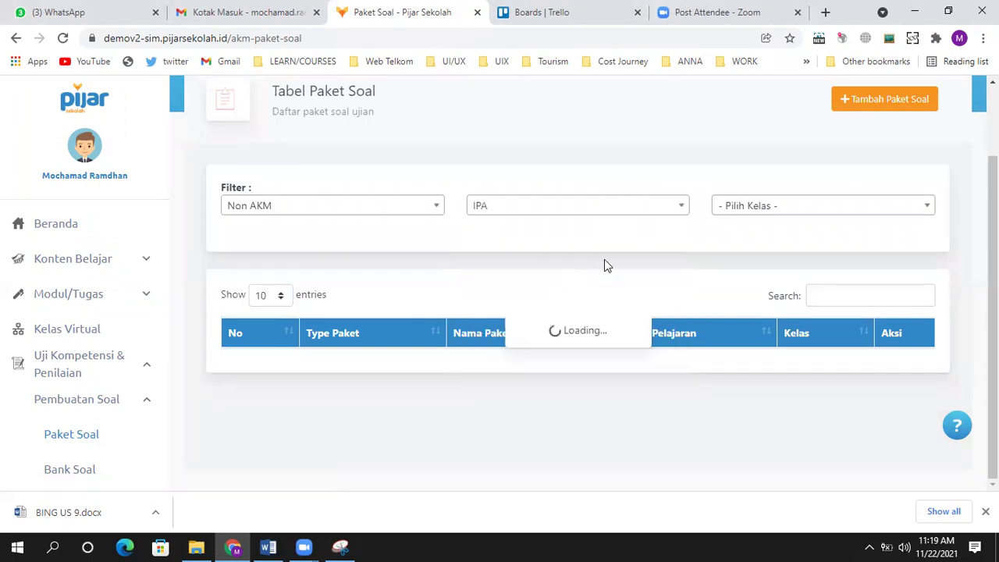
left_click(762, 207)
left_click(743, 335)
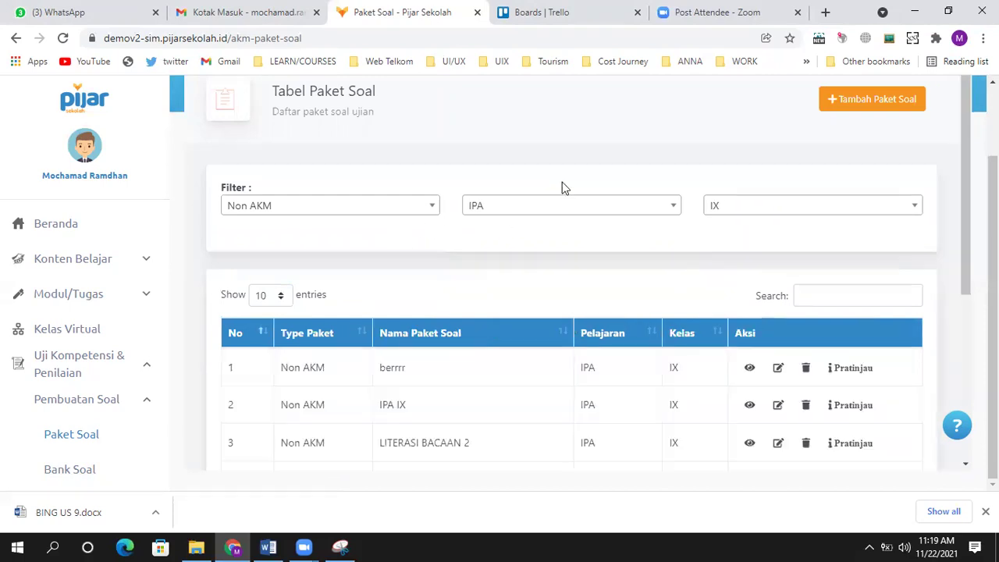
Step: Find the Ulangan Harian Online package on the second page of the table and open its preview
scroll(638, 276, "down", 4)
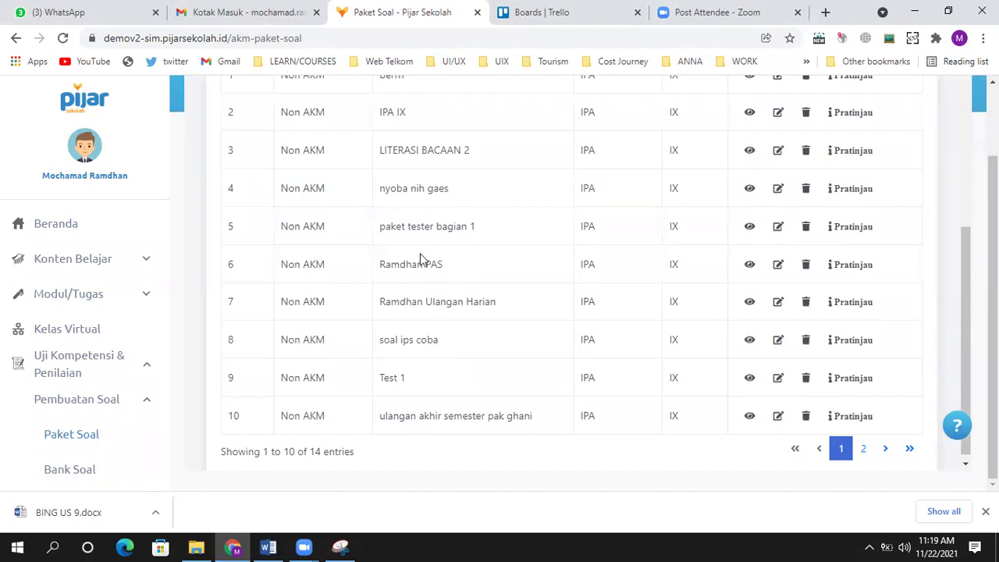
left_click(856, 443)
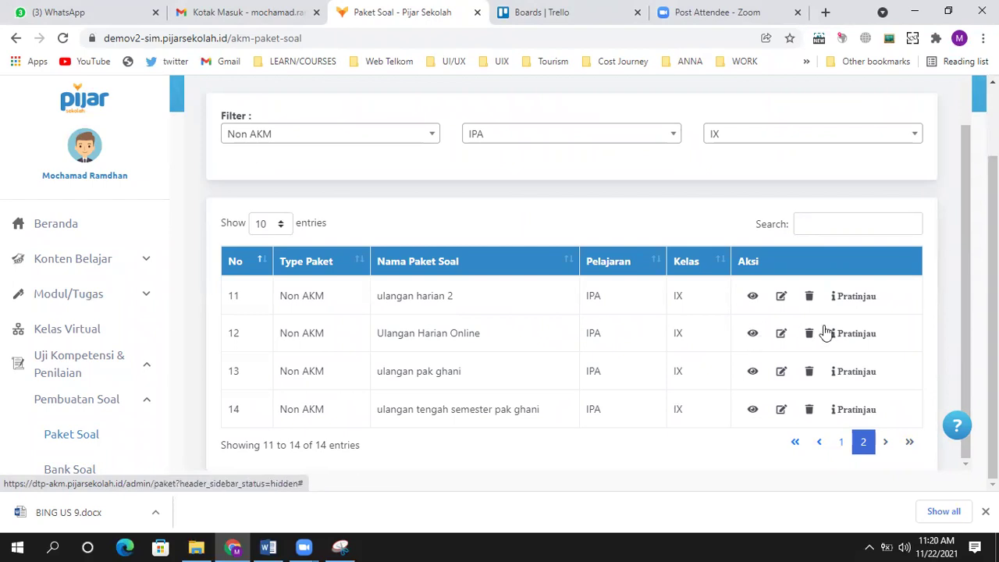
left_click(862, 338)
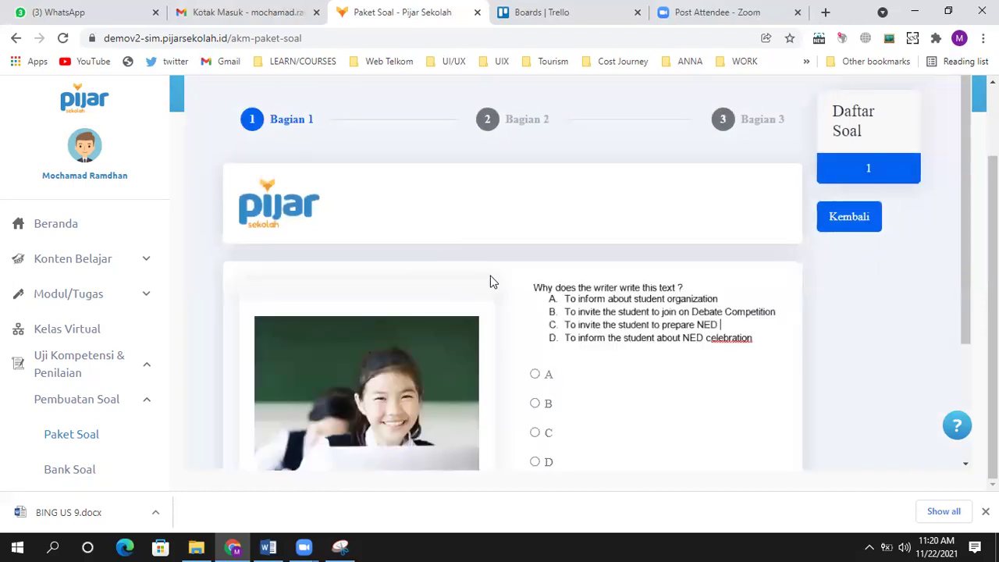
Step: Try answer options B, C and A on the first question in the preview, and return to the question package table
scroll(491, 278, "down", 1)
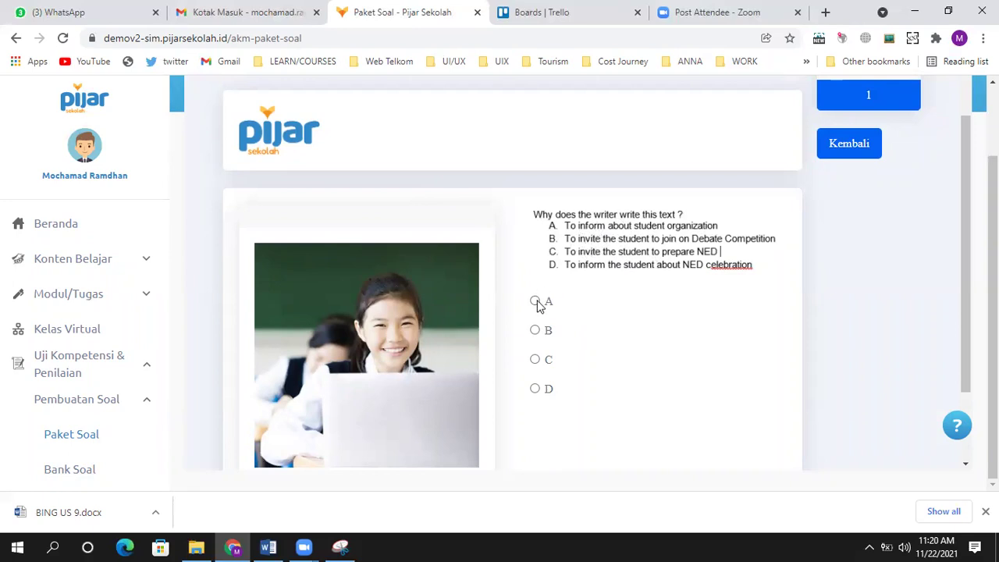
left_click(536, 331)
left_click(535, 360)
left_click(535, 302)
scroll(636, 286, "up", 1)
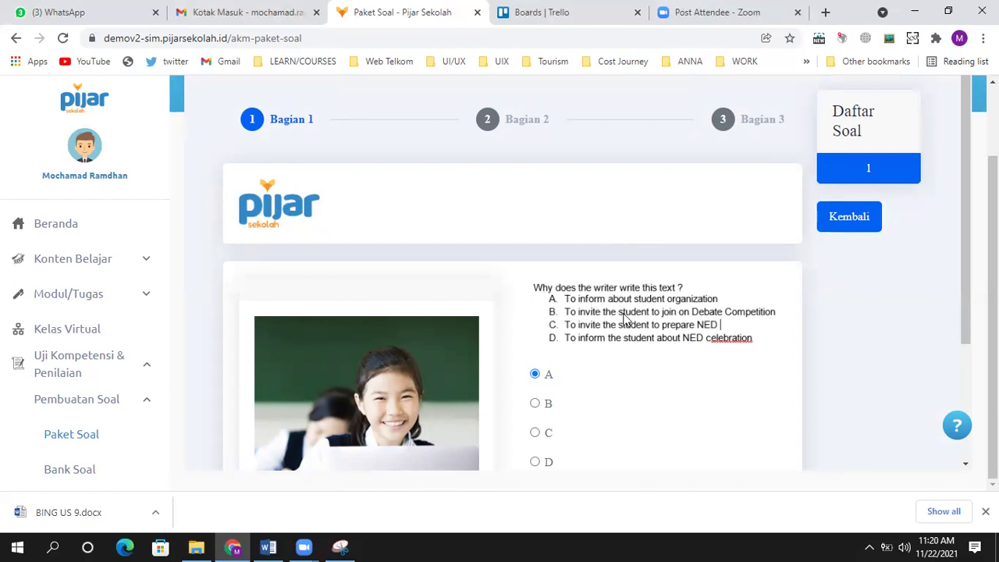
left_click(79, 437)
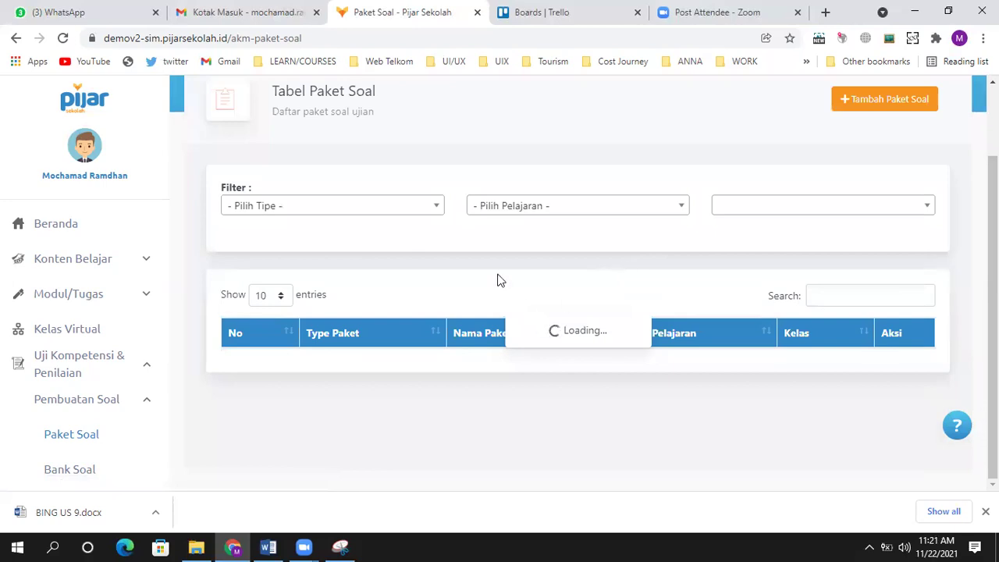
Step: Filter the question package table by type Non AKM, subject IPA and class IX
left_click(407, 207)
left_click(353, 283)
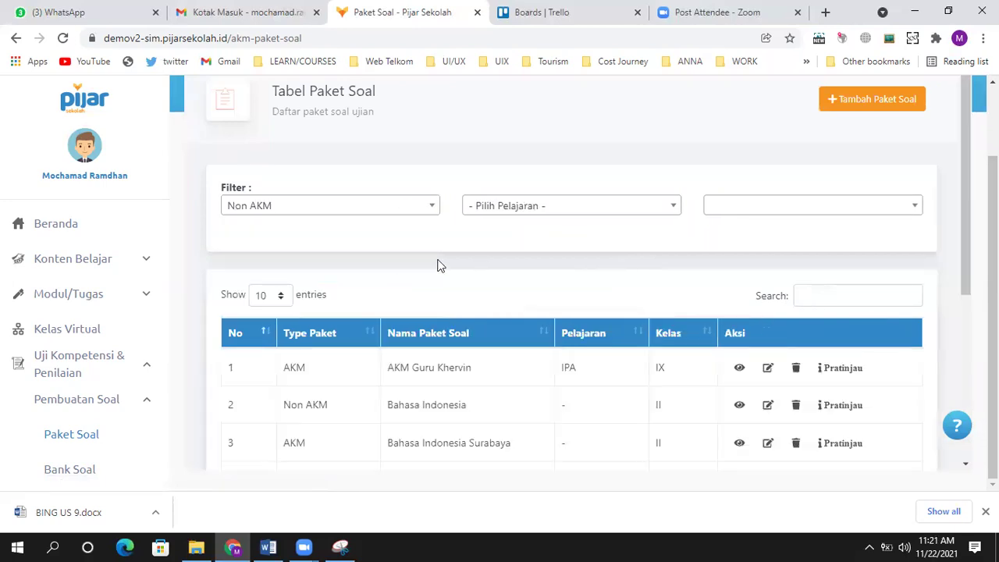
left_click(564, 207)
left_click(510, 283)
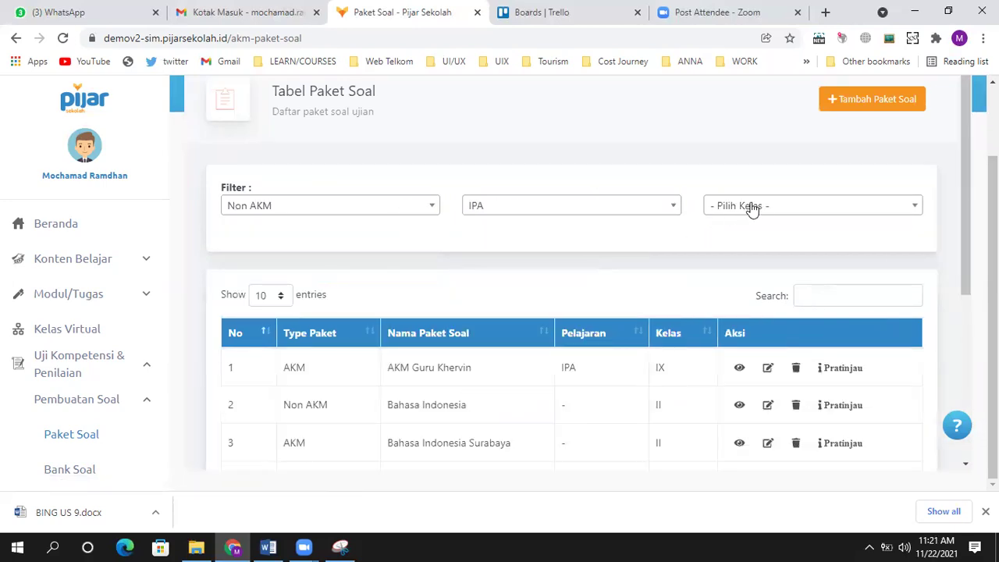
left_click(751, 207)
left_click(741, 331)
Step: Find the Ulangan Harian Online package on the second page of the filtered table and open its details
scroll(707, 274, "down", 4)
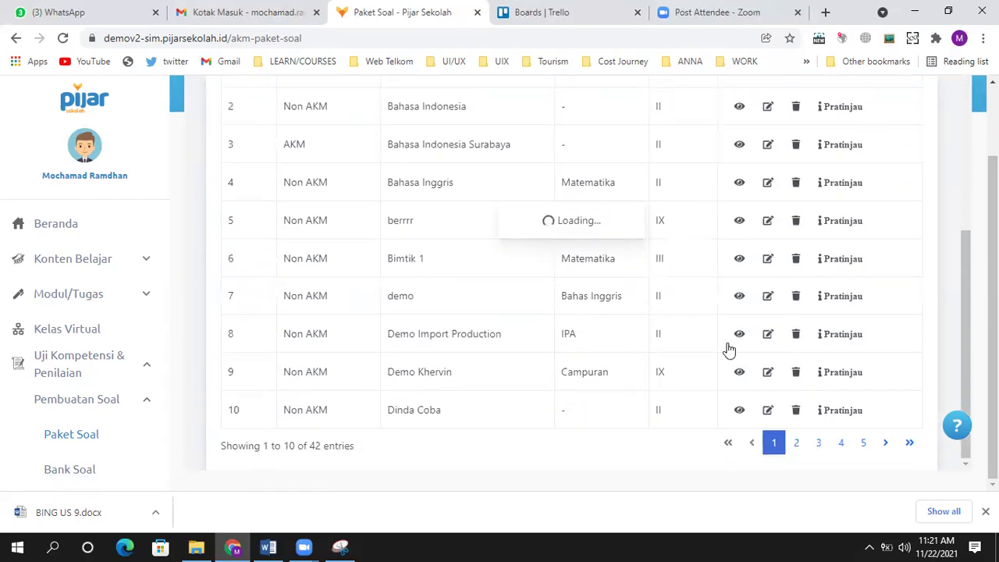
scroll(728, 328, "up", 3)
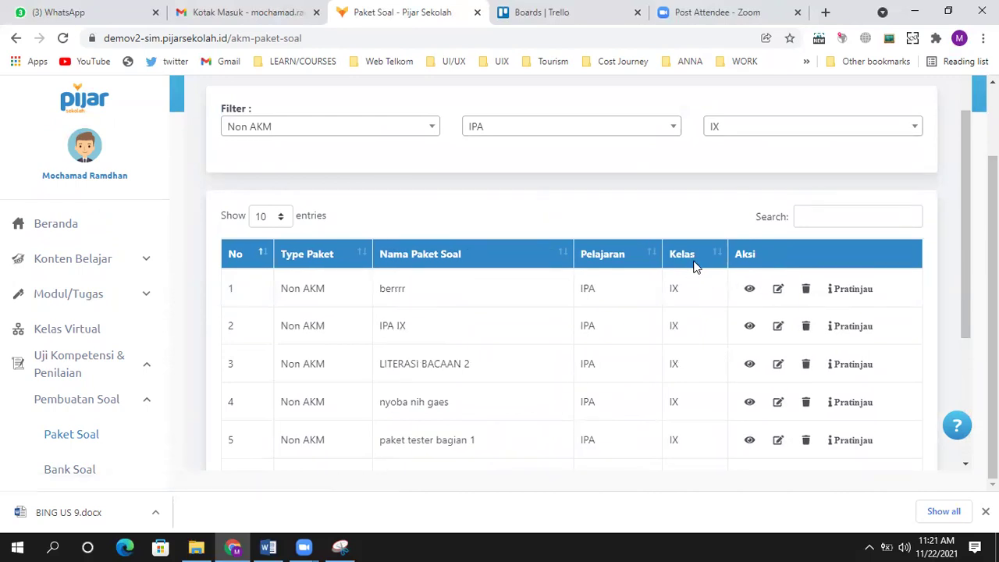
scroll(696, 267, "down", 2)
scroll(695, 268, "down", 2)
scroll(765, 319, "up", 2)
scroll(848, 417, "down", 2)
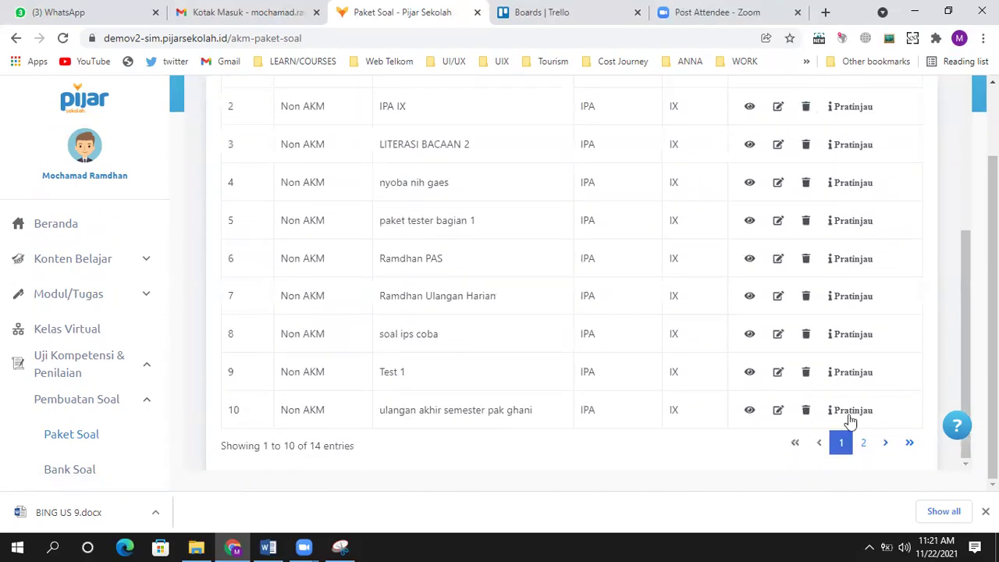
left_click(865, 445)
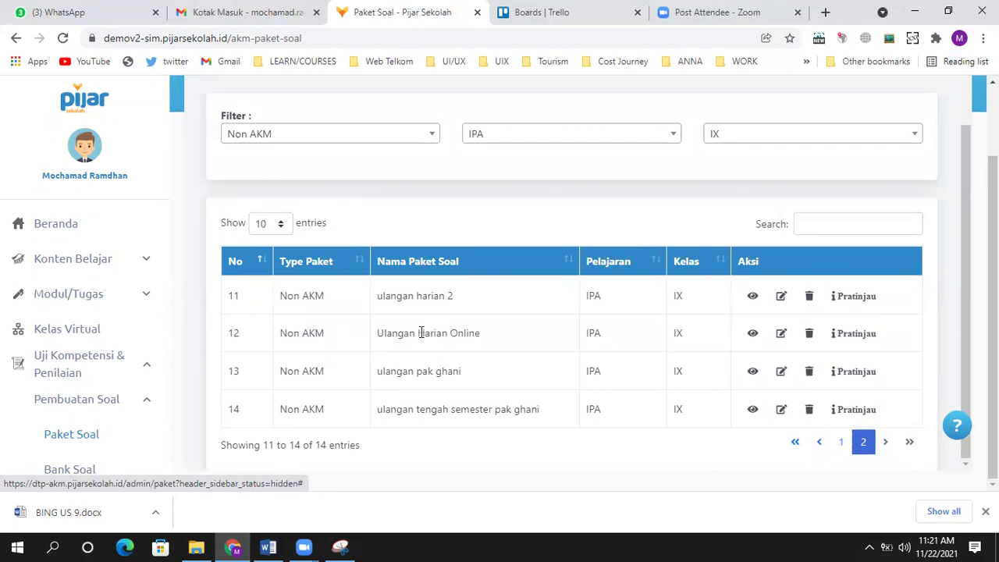
left_click(753, 336)
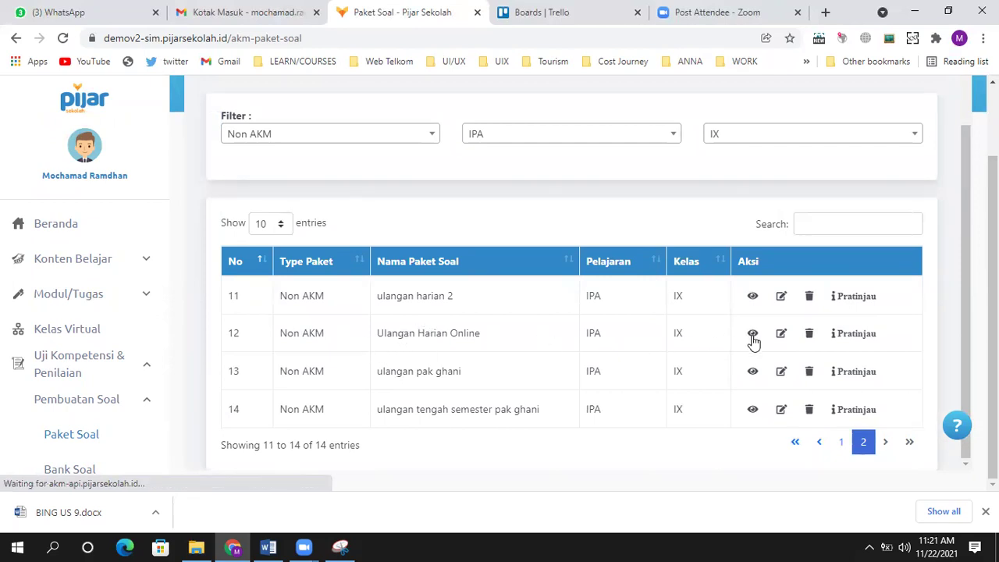
Step: Open the stage 1 question in the package's question list for editing, and check its image's properties without changing them
scroll(605, 315, "down", 1)
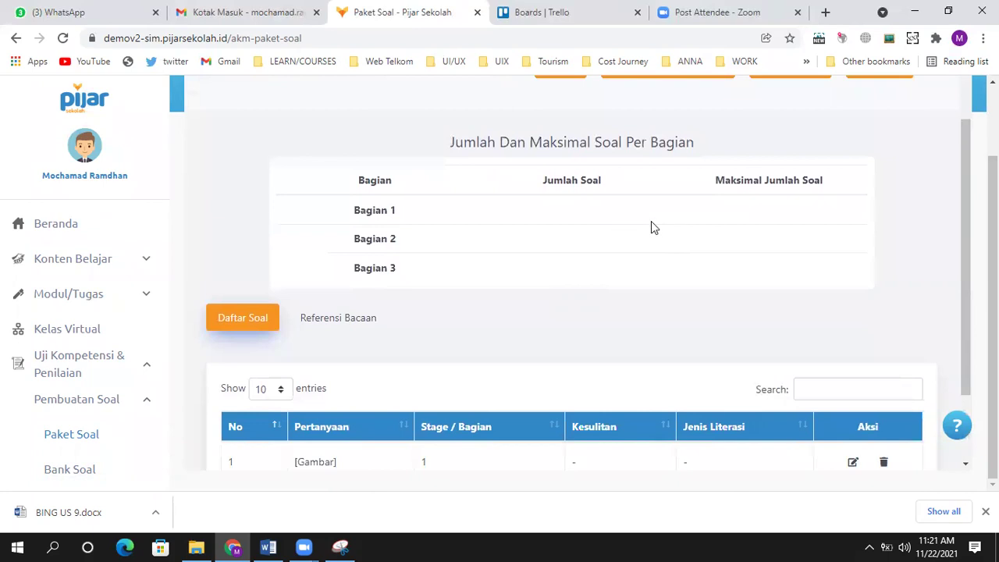
scroll(656, 226, "down", 2)
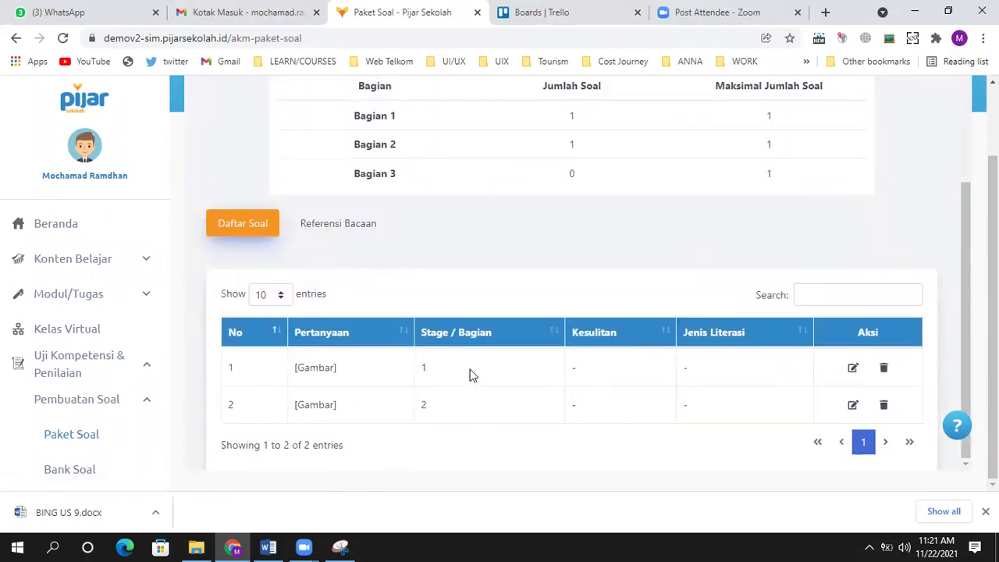
left_click(852, 368)
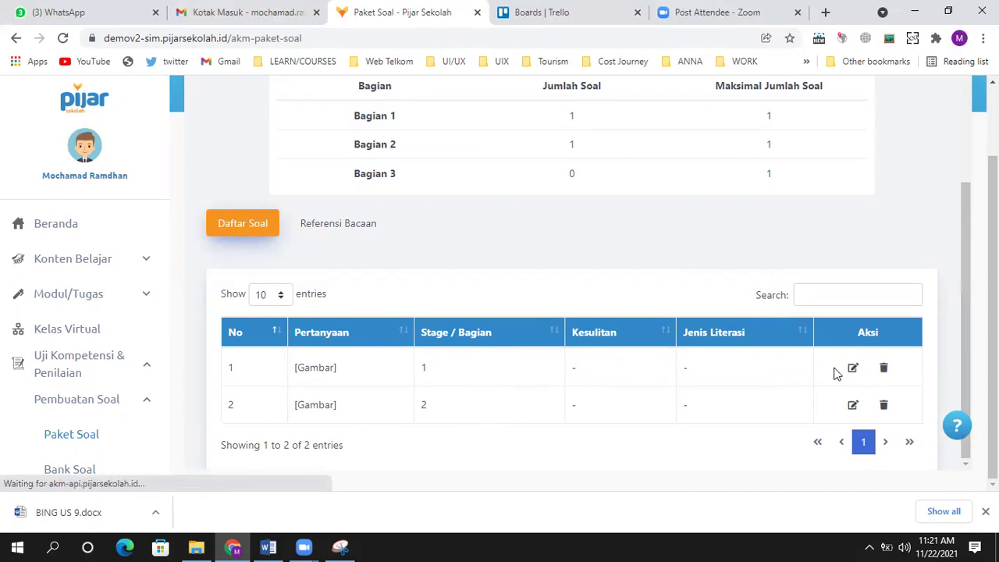
left_click(853, 368)
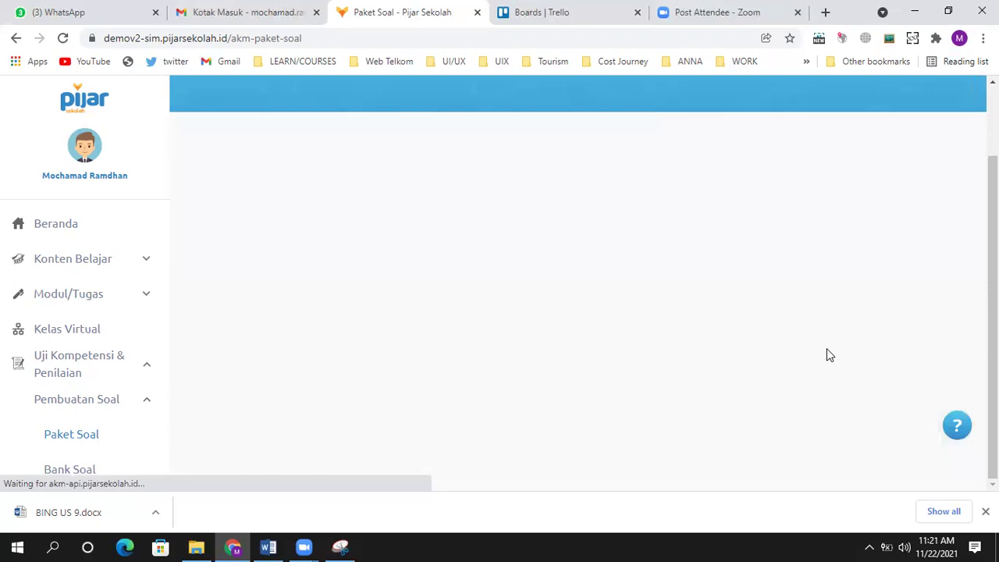
scroll(537, 290, "down", 3)
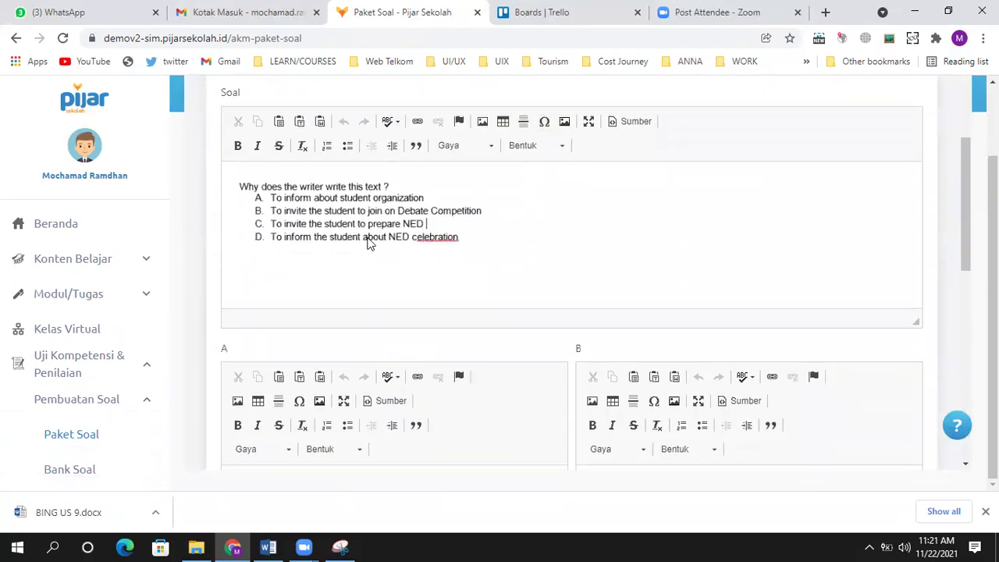
double_click(356, 226)
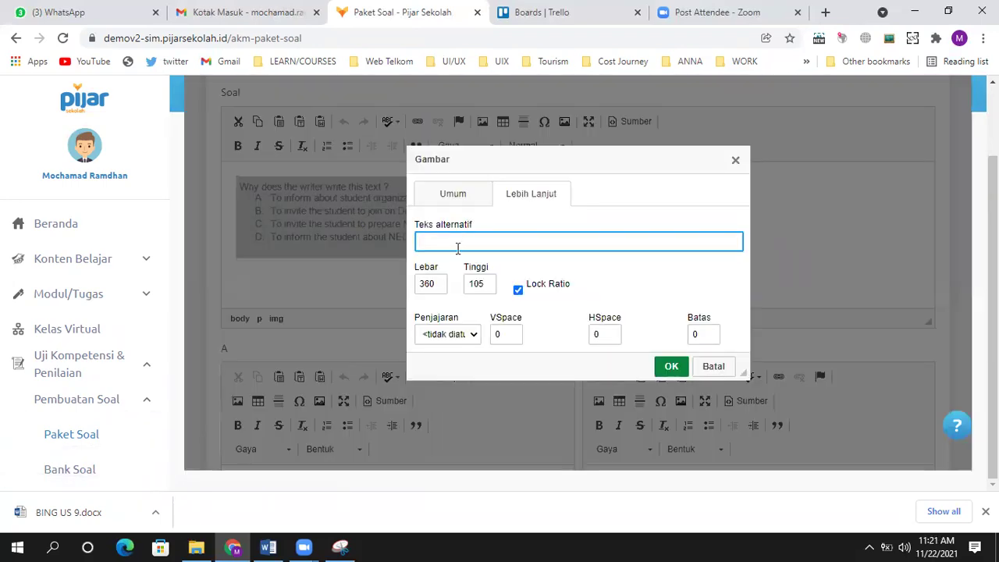
left_click(735, 159)
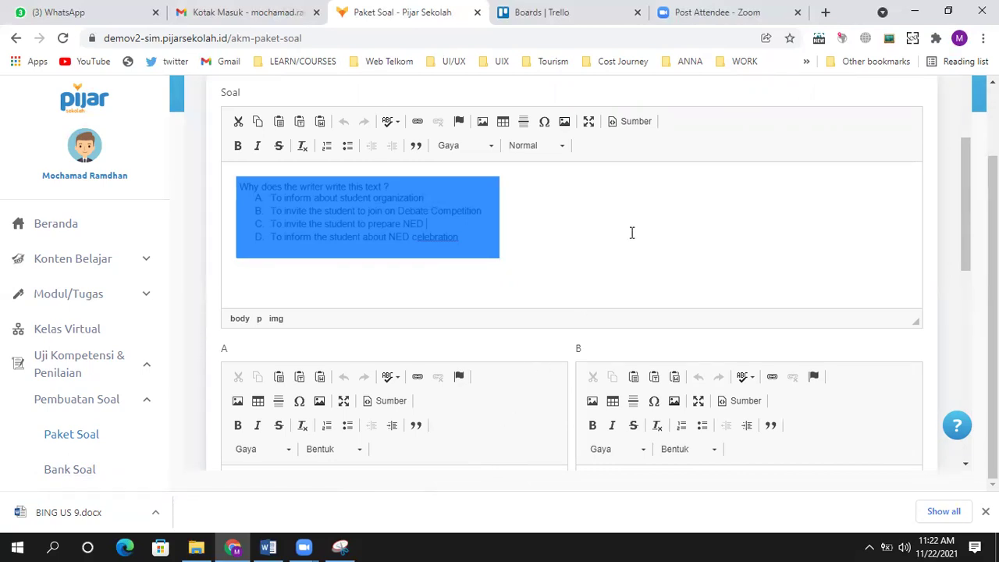
Step: Switch to the BING US 9 document in Word and snip question 1 with its answer options A to D using Snipping Tool
key("alt+Tab")
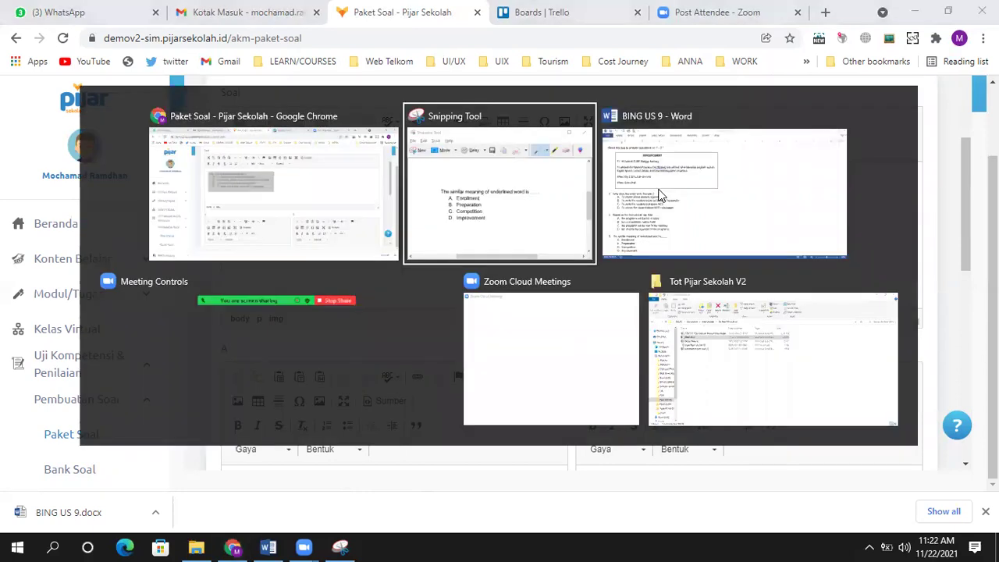
key("alt+Tab")
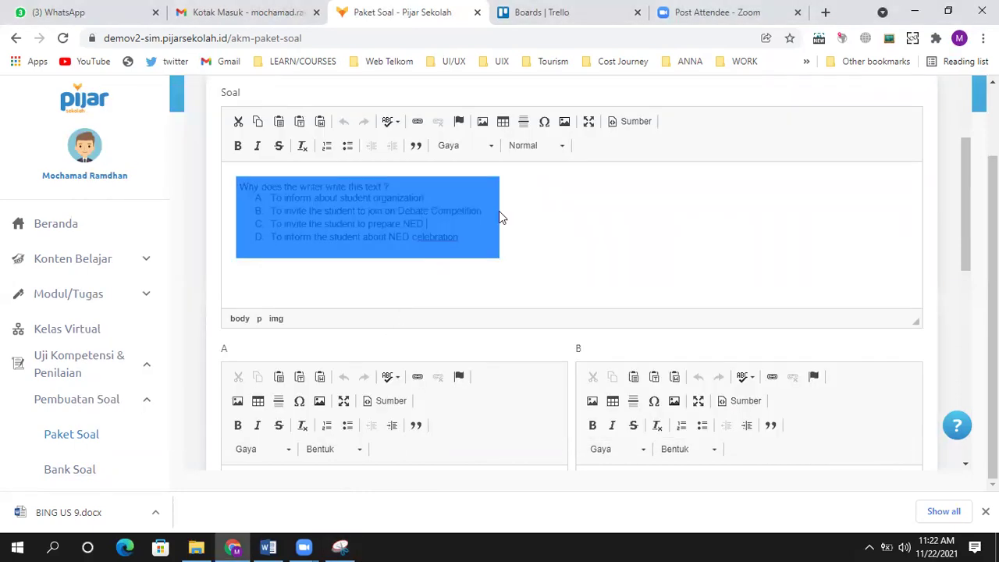
key("alt+Tab")
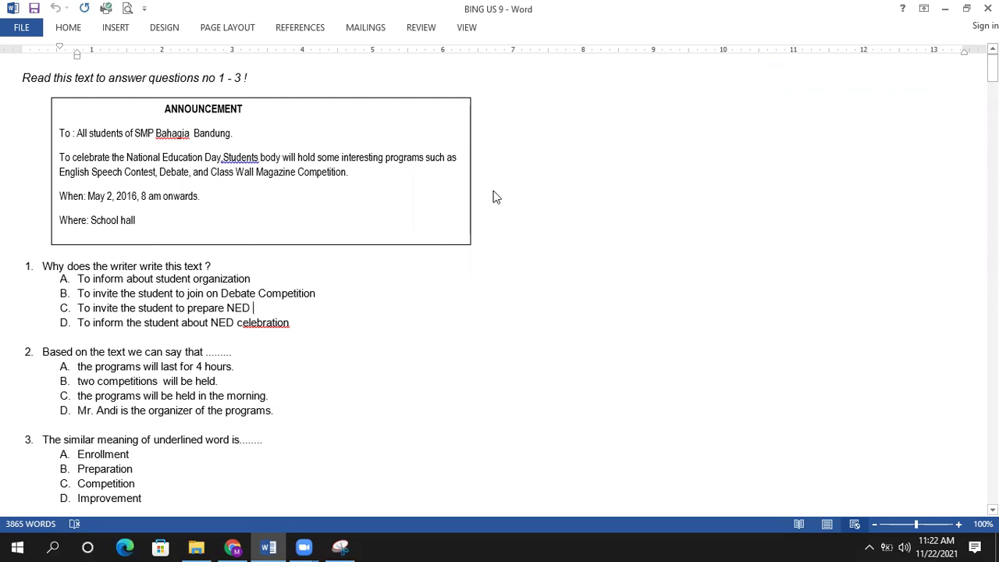
key("alt+Tab")
key("ctrl+n")
left_click_drag(31, 261, 330, 346)
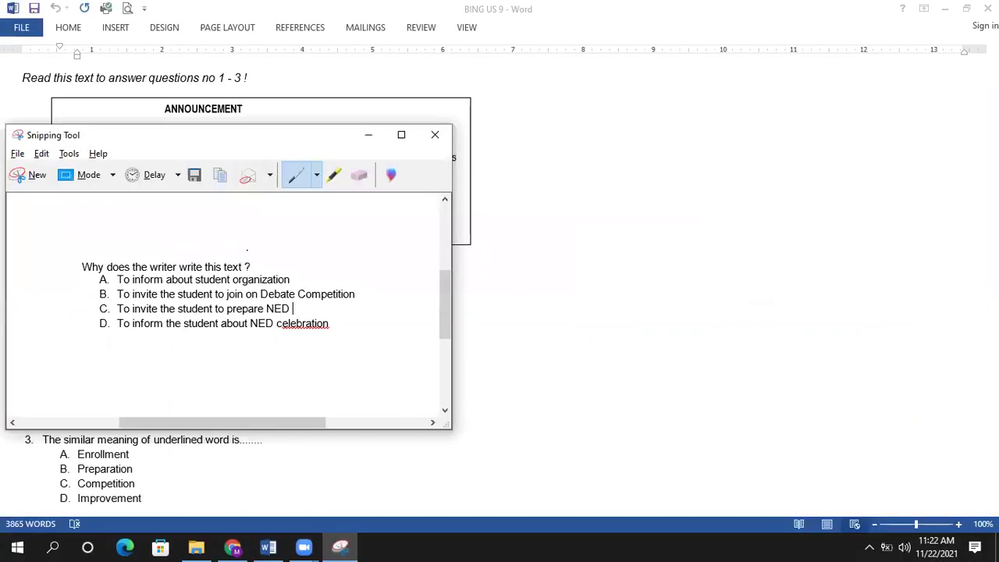
Step: Return to the question editor in Chrome to look at the question image, and switch back to the Word document
key("alt+Tab")
key("Tab")
key("ctrl+v")
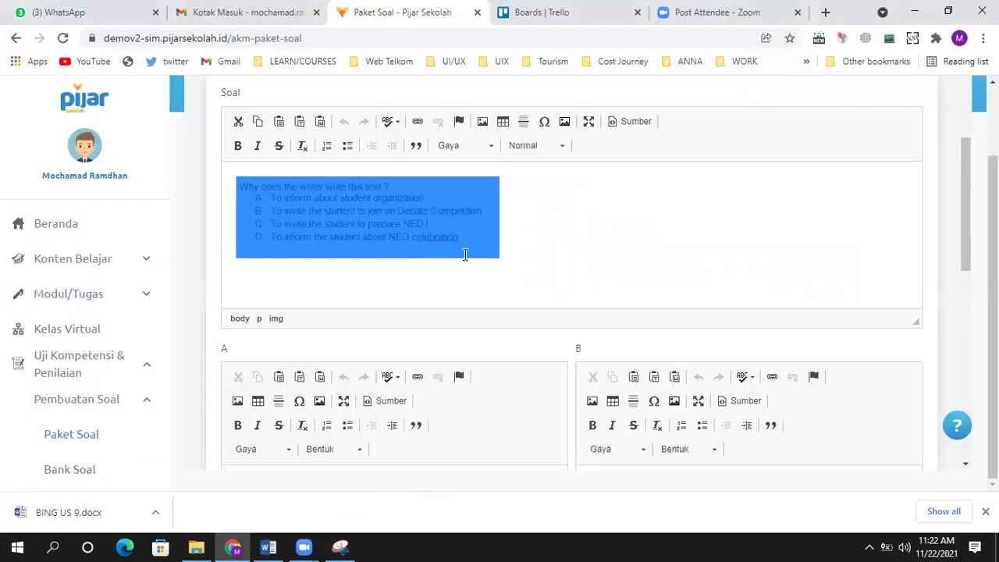
key("alt+Tab")
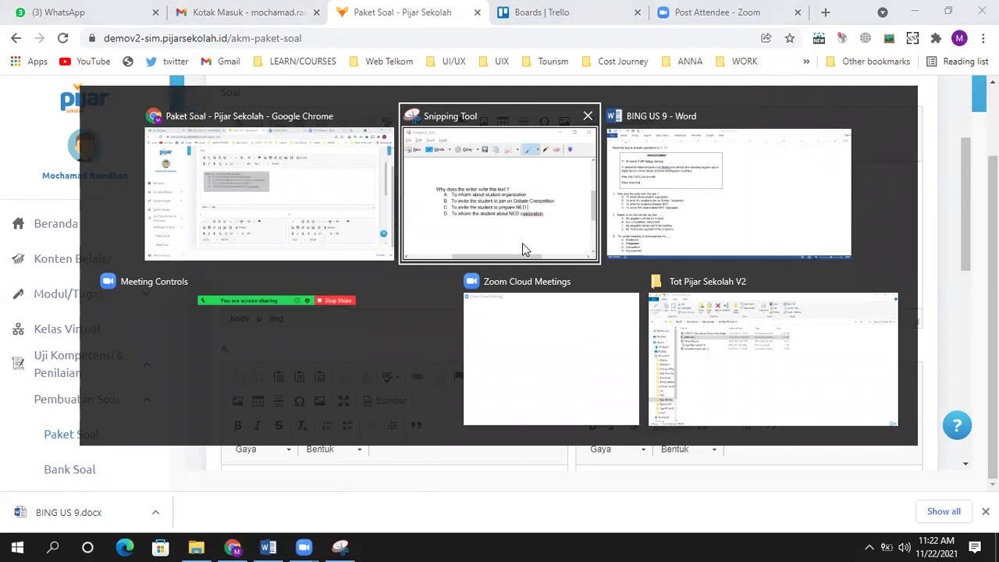
key("alt+Tab")
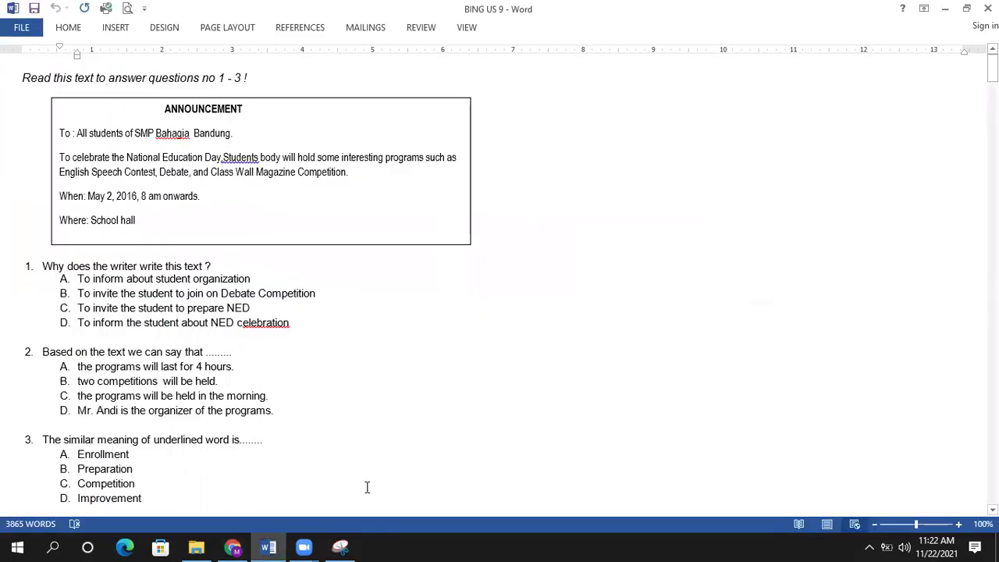
Step: Check the Snipping Tool's options for saving and sending the question snip, and return to the question editor in Chrome
left_click(340, 547)
left_click(17, 154)
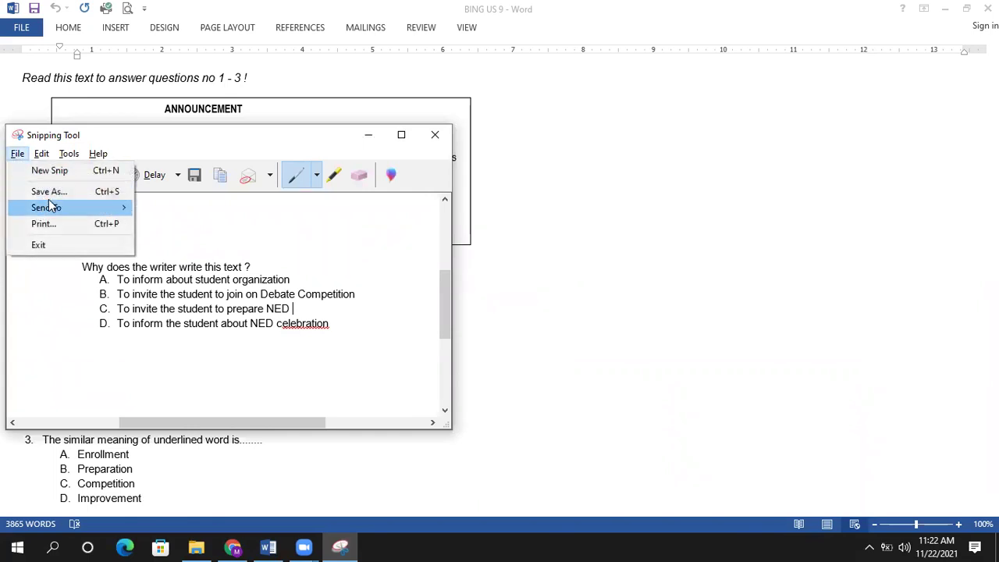
mouse_move(50, 205)
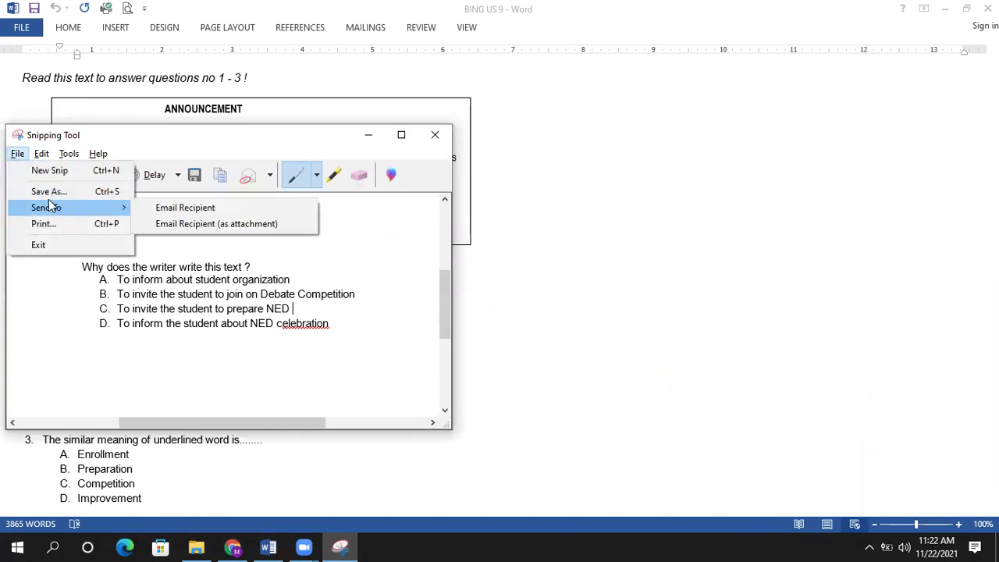
key("Up")
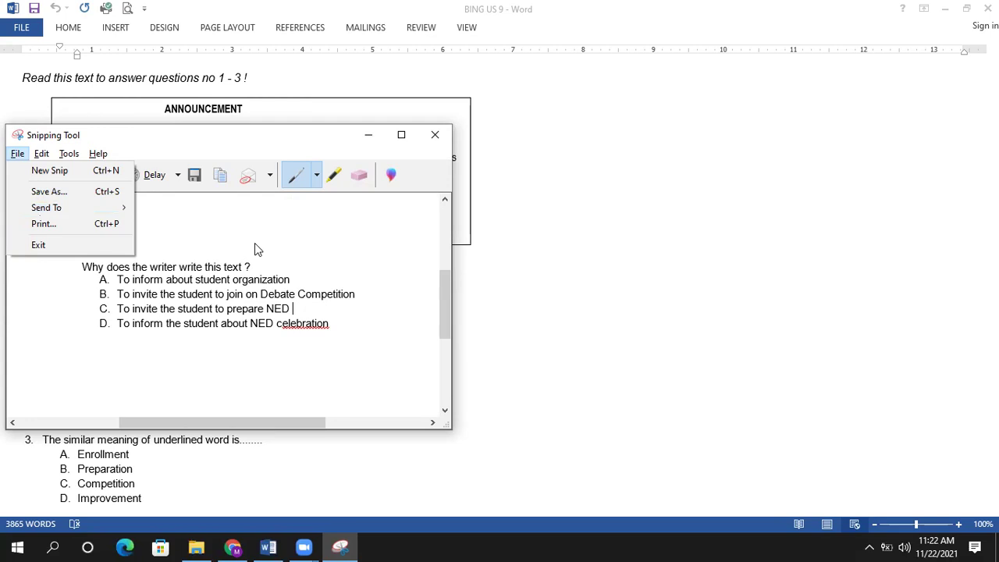
key("alt+Tab")
key("alt+Tab")
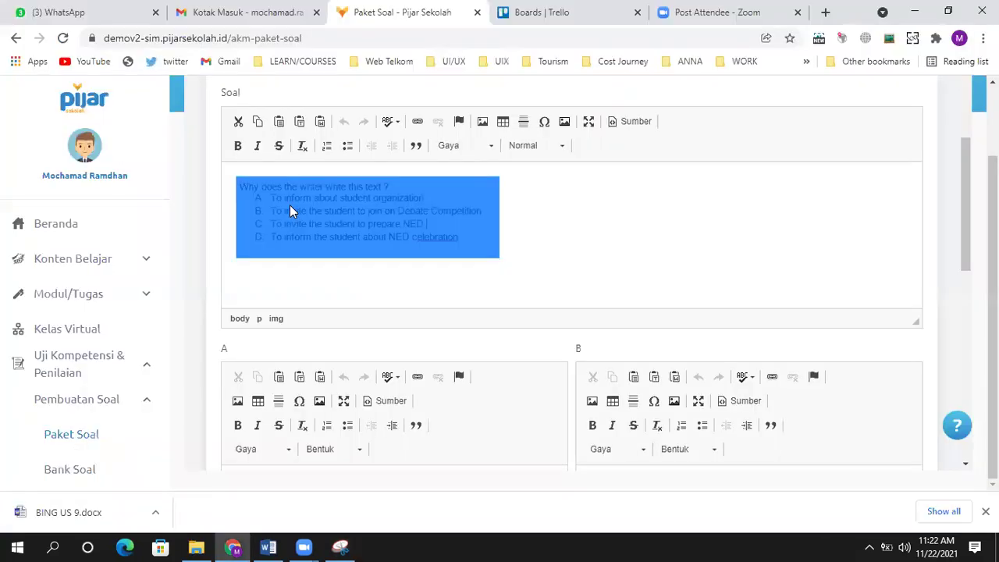